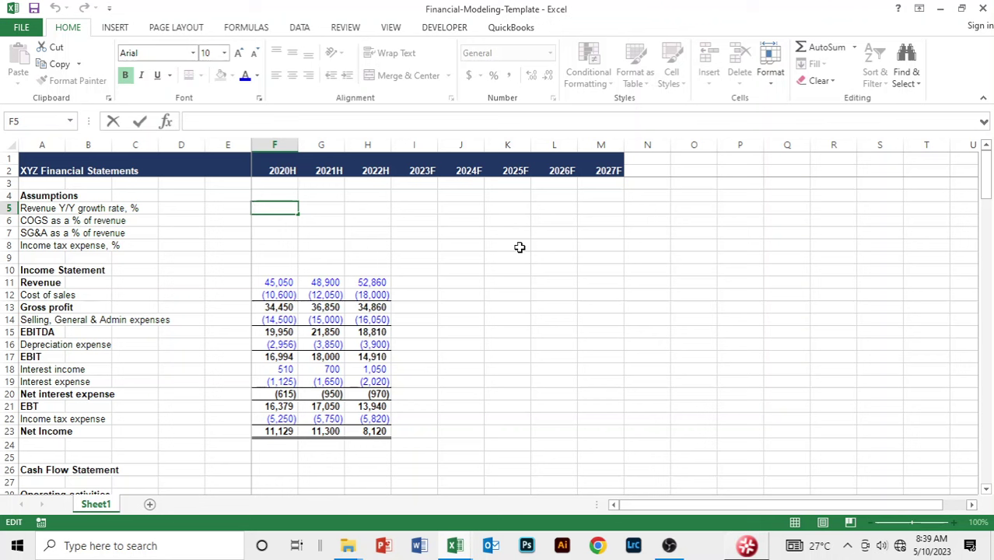
# - Enter the 2021 revenue growth rate formula =G11/F11-1 in cell G5
pyautogui.press('Escape')
pyautogui.press('Down')
pyautogui.click(308, 206)
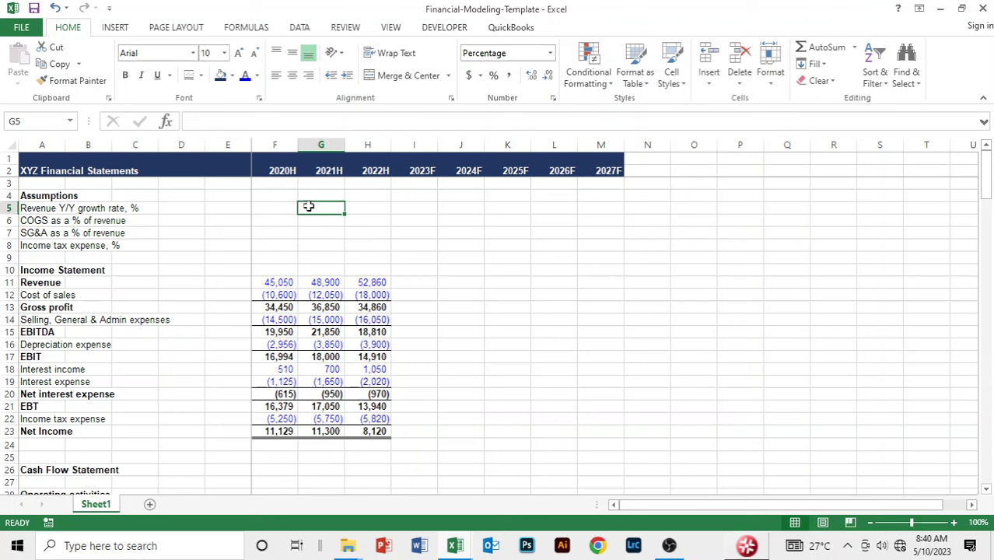
pyautogui.write('=')
pyautogui.press('Down')
pyautogui.press('Down')
pyautogui.press('Down')
pyautogui.press('Down')
pyautogui.press('Down')
pyautogui.press('Down')
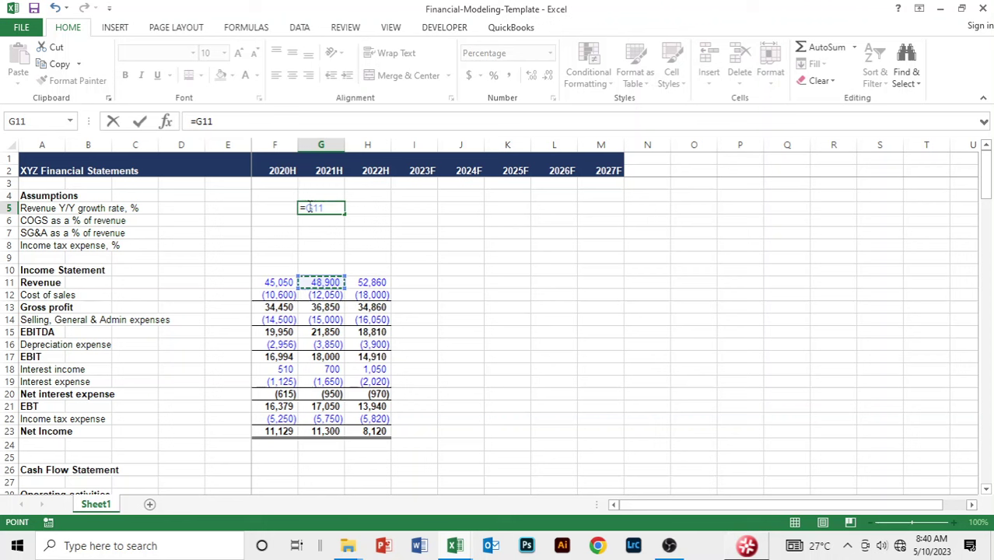
pyautogui.write('/')
pyautogui.press('Down')
pyautogui.press('Down')
pyautogui.press('Down')
pyautogui.press('Down')
pyautogui.press('Down')
pyautogui.press('Down')
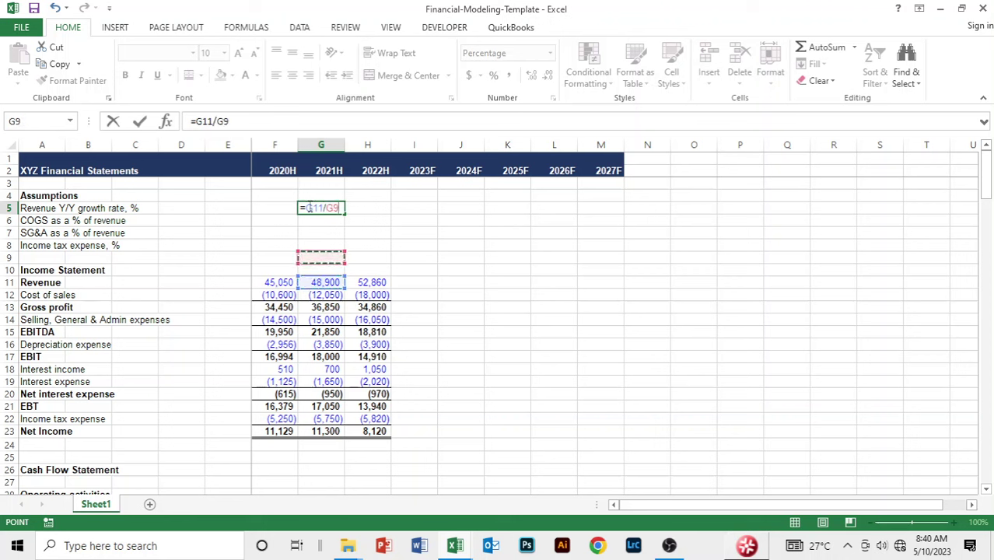
pyautogui.press('Left')
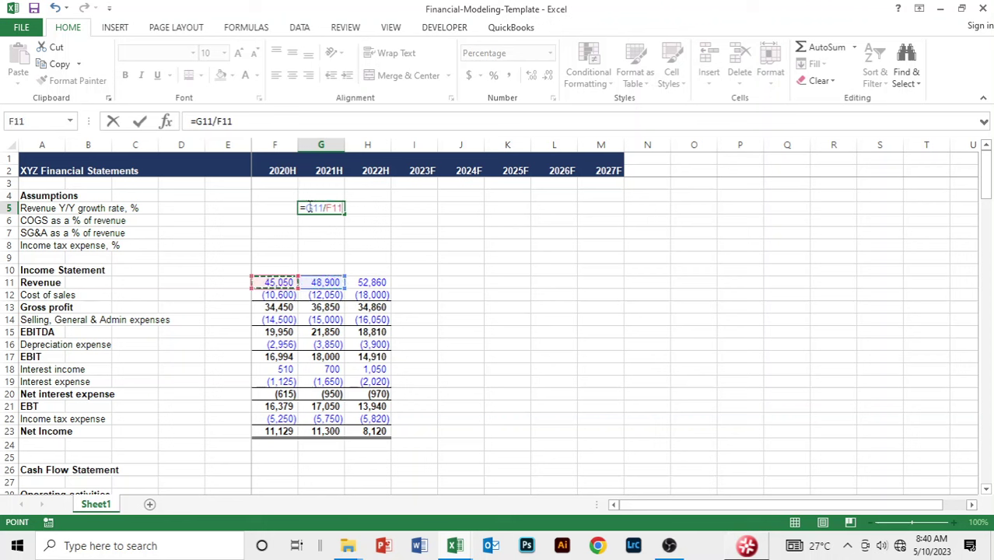
pyautogui.write('-1')
pyautogui.press('Return')
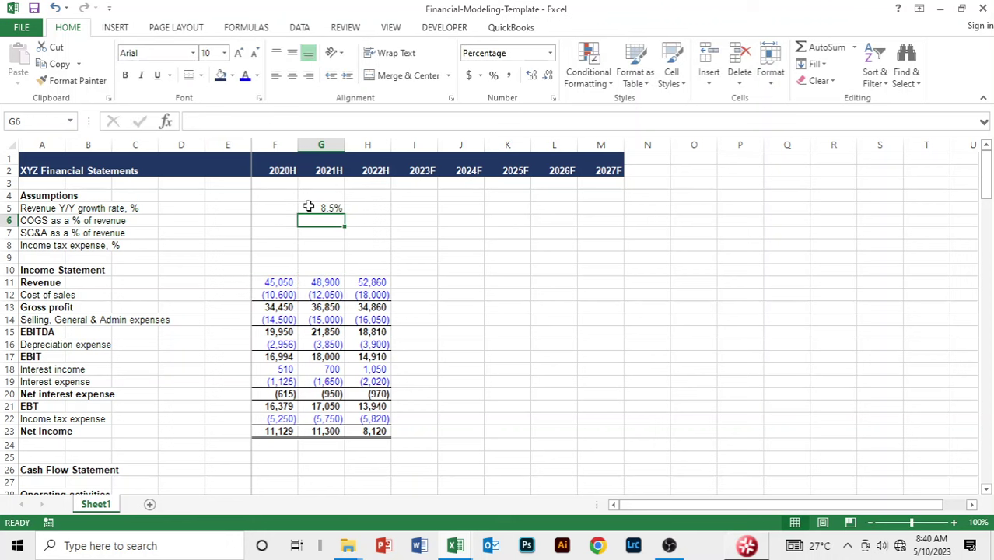
# - Copy the revenue growth formula from G5 across to 2022 in H5
pyautogui.click(309, 207)
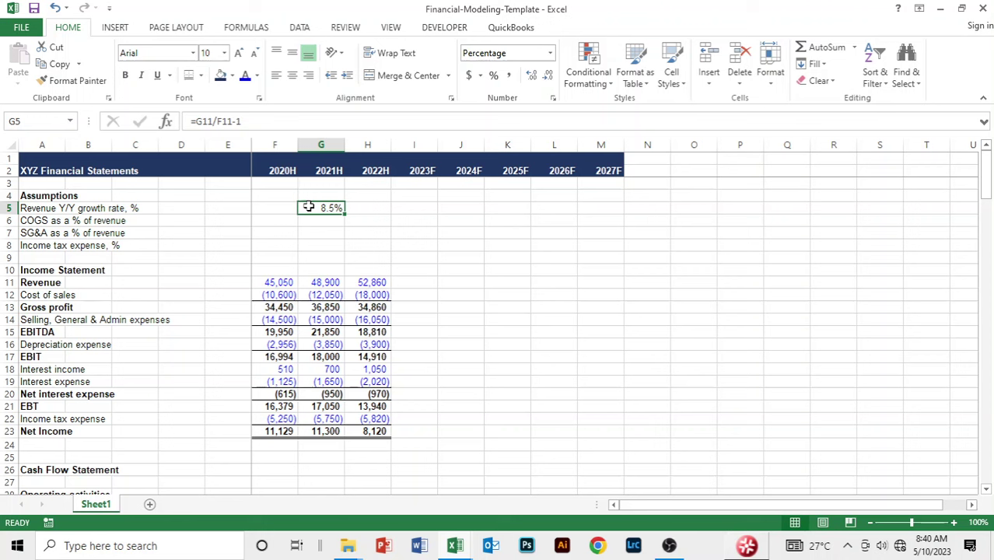
pyautogui.hotkey('shift', 'Right')
pyautogui.hotkey('shift', 'Right')
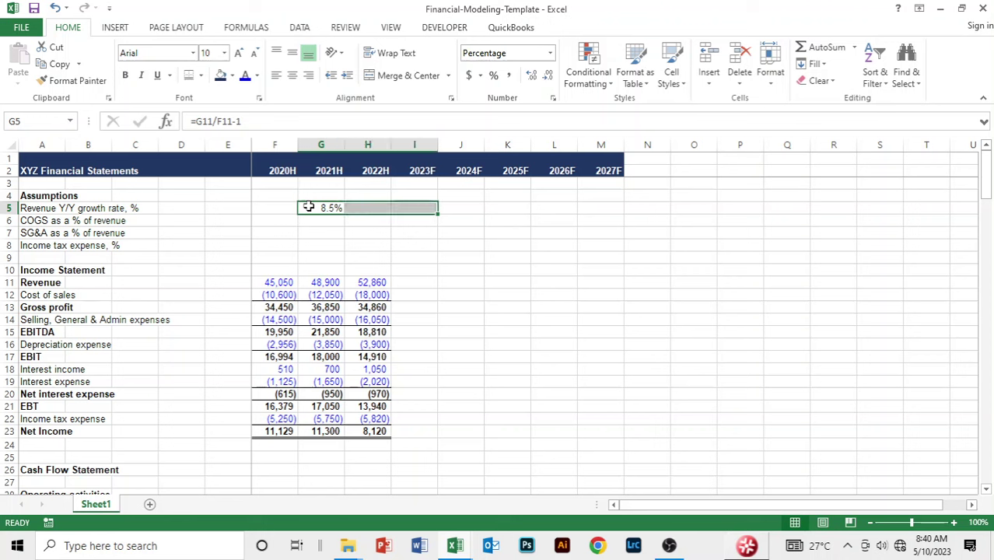
pyautogui.press('Left')
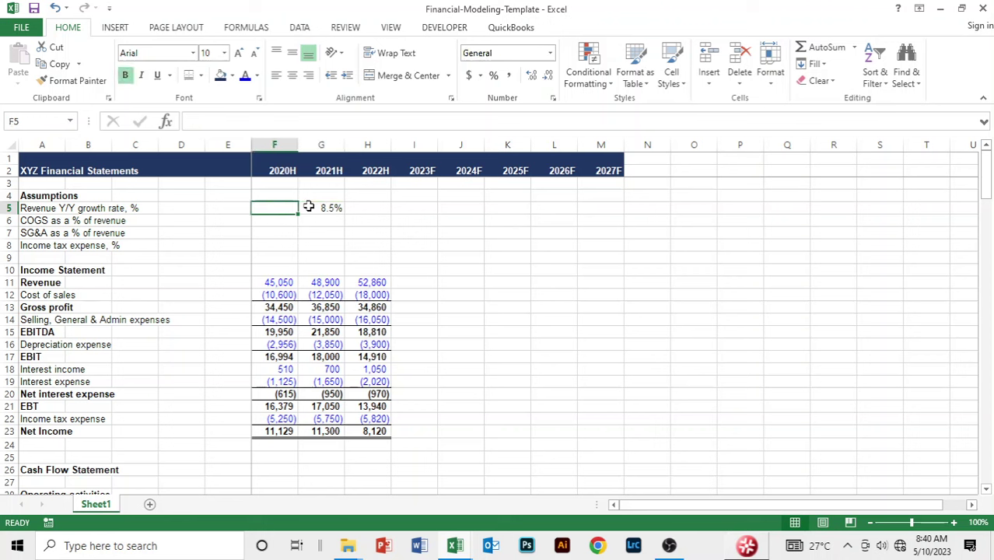
pyautogui.press('Right')
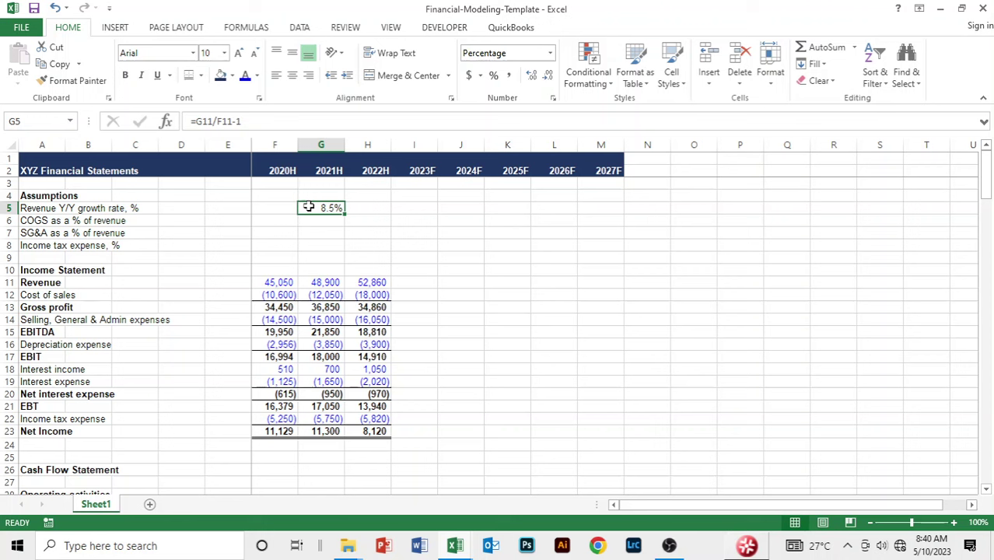
pyautogui.hotkey('shift', 'Right')
pyautogui.hotkey('ctrl', 'r')
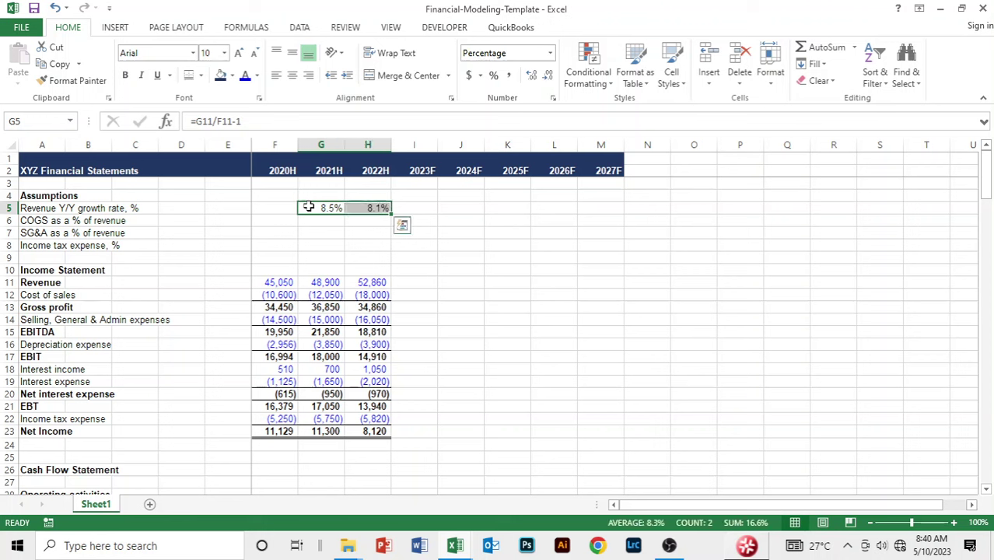
# - Enter the formula =-F12/F11 in F6 to calculate 2020 COGS as a percentage of revenue
pyautogui.press('Down')
pyautogui.press('Down')
pyautogui.press('Down')
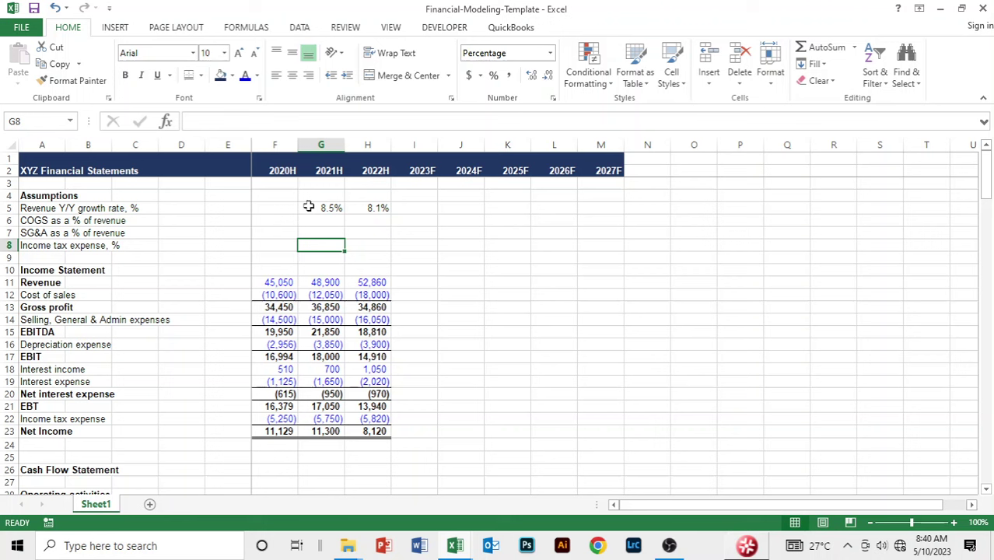
pyautogui.press('Up')
pyautogui.press('Up')
pyautogui.press('Left')
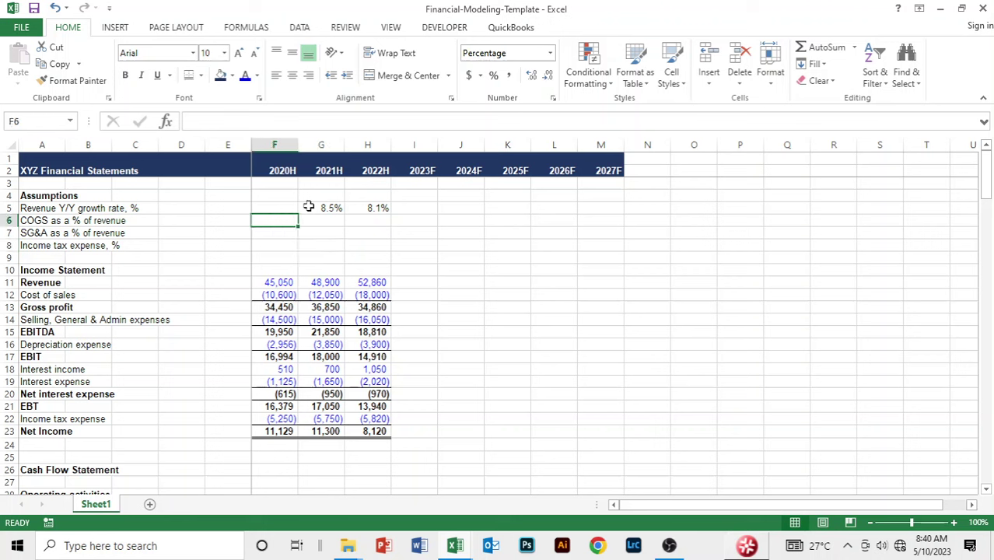
pyautogui.write('=')
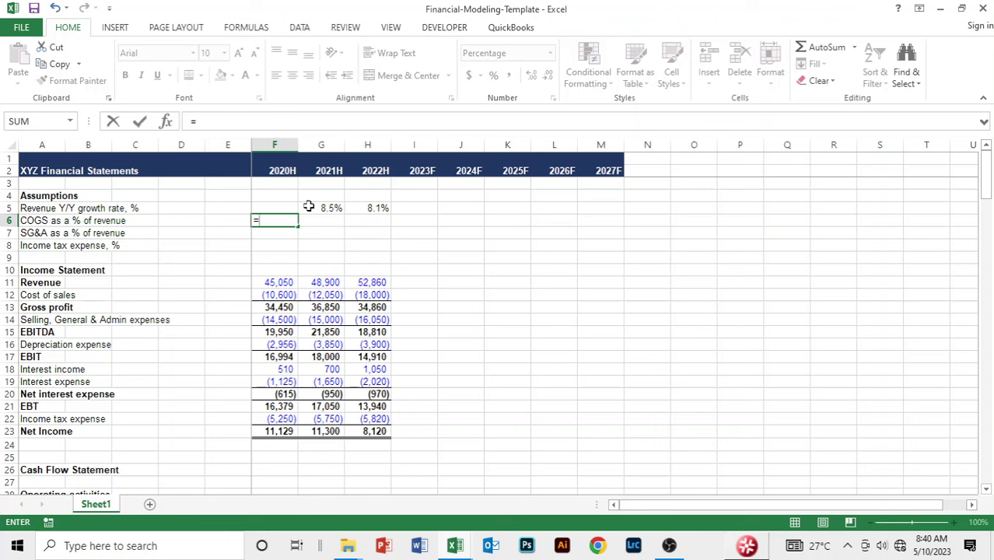
pyautogui.write('-')
pyautogui.press('Down')
pyautogui.press('Down')
pyautogui.press('Down')
pyautogui.press('Down')
pyautogui.press('Down')
pyautogui.press('Down')
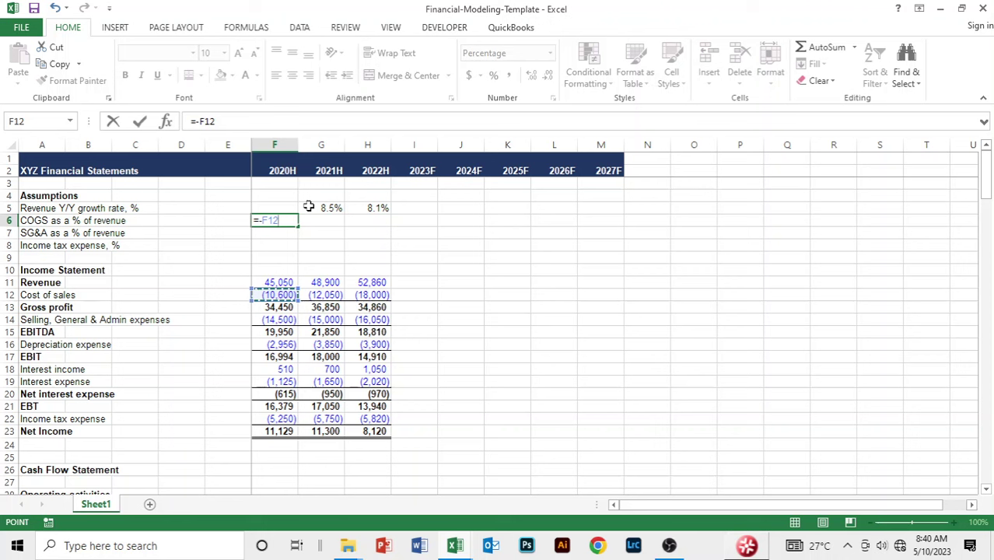
pyautogui.write('/')
pyautogui.press('Down')
pyautogui.press('Down')
pyautogui.press('Down')
pyautogui.press('Down')
pyautogui.press('Down')
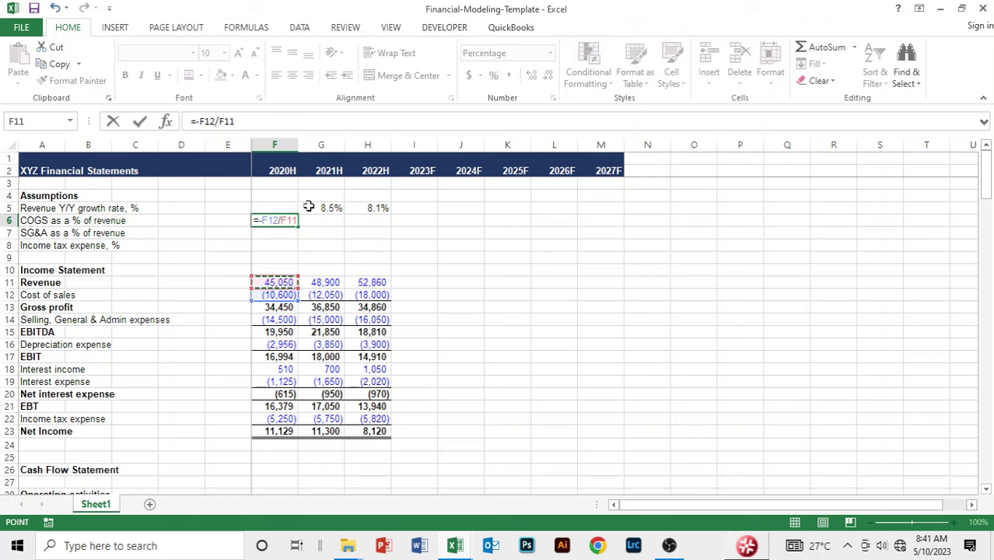
pyautogui.press('Return')
# - Fill the COGS percentage formula from F6 across to 2021 and 2022 in G6:H6
pyautogui.press('Up')
pyautogui.hotkey('shift', 'Right')
pyautogui.hotkey('shift', 'Right')
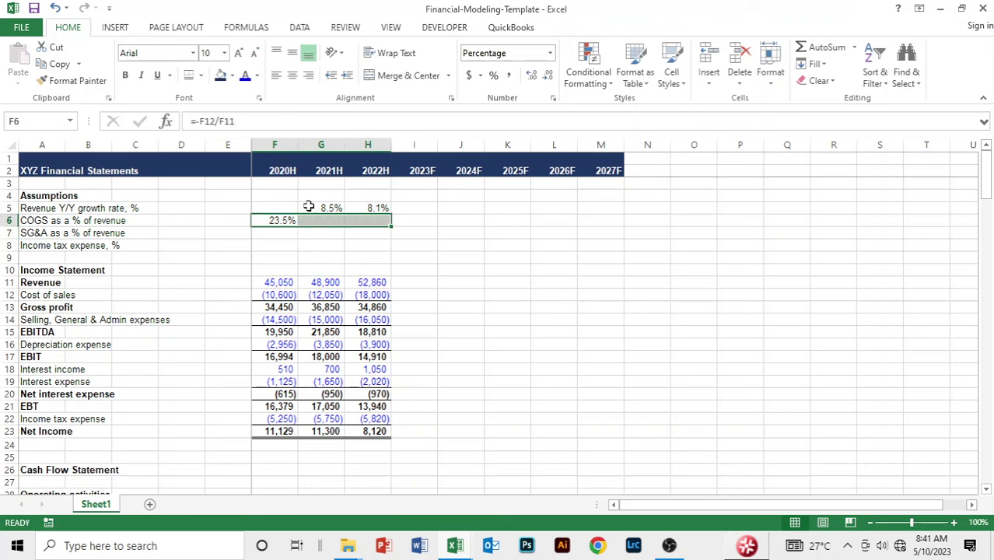
pyautogui.hotkey('ctrl', 'r')
# - Enter the formula =-F14/F11 in F7 to calculate 2020 SG&A as a percentage of revenue
pyautogui.press('Down')
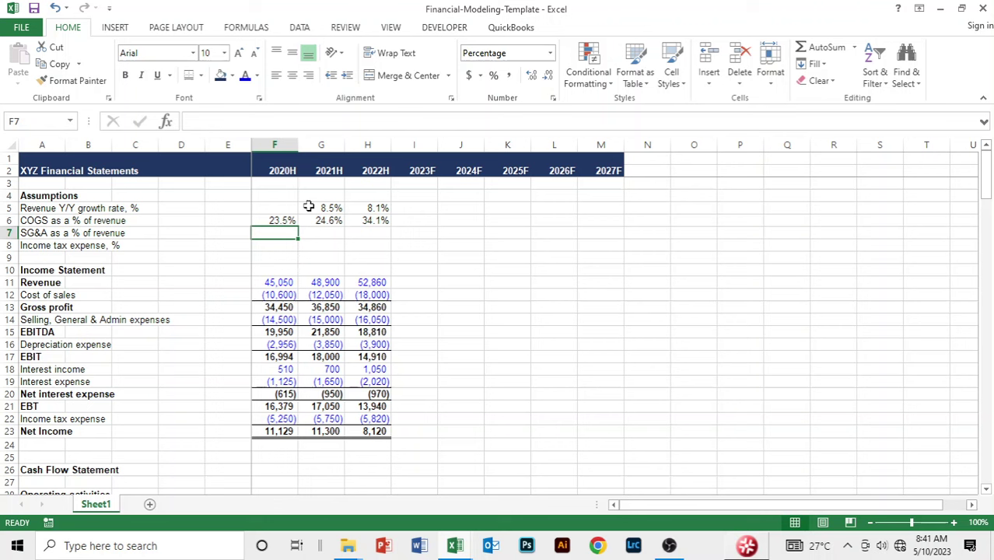
pyautogui.write('=-')
pyautogui.press('Down')
pyautogui.press('Down')
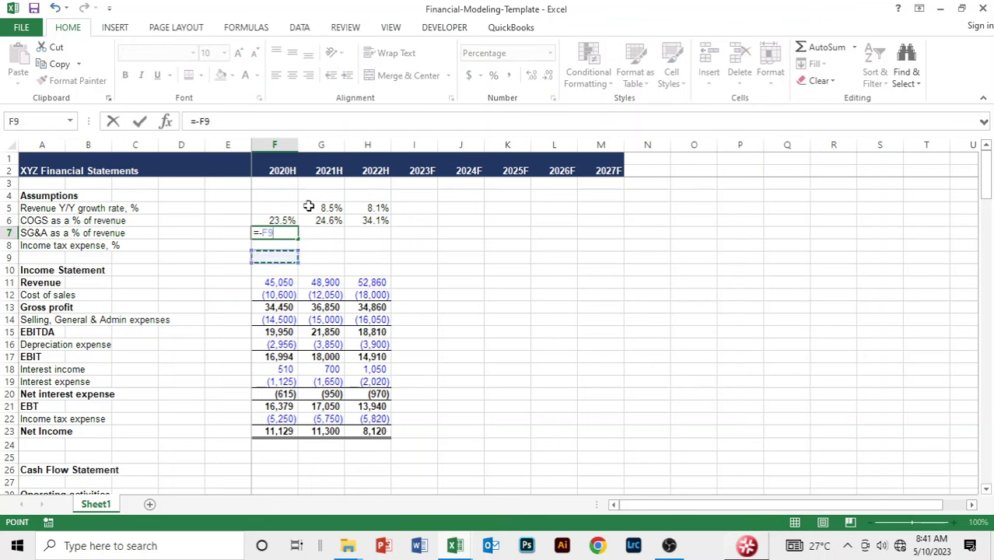
pyautogui.press('Down')
pyautogui.press('Down')
pyautogui.press('Down')
pyautogui.press('Down')
pyautogui.press('Down')
pyautogui.write('/')
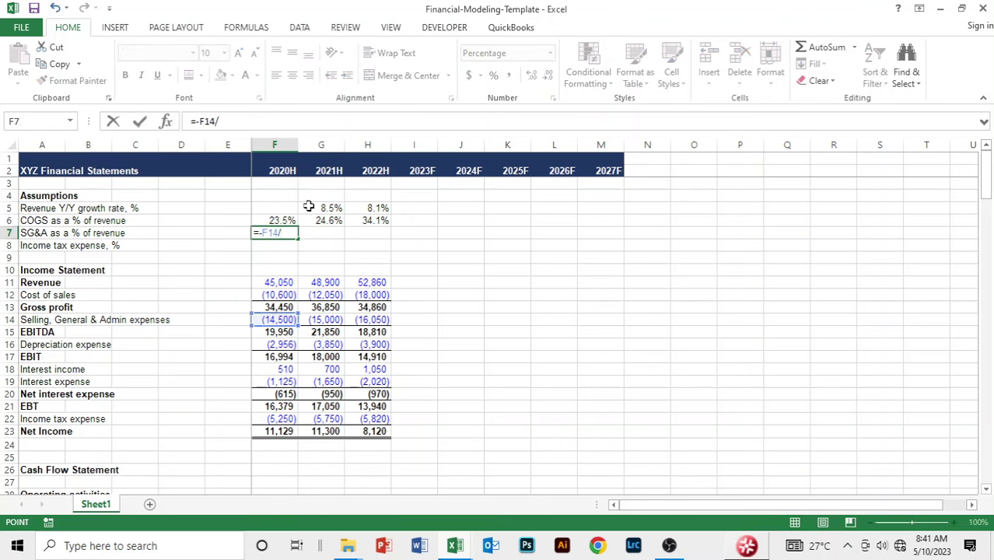
pyautogui.press('Up')
pyautogui.press('Up')
pyautogui.press('Down')
pyautogui.press('Down')
pyautogui.press('Down')
pyautogui.press('Down')
pyautogui.press('Down')
pyautogui.press('Down')
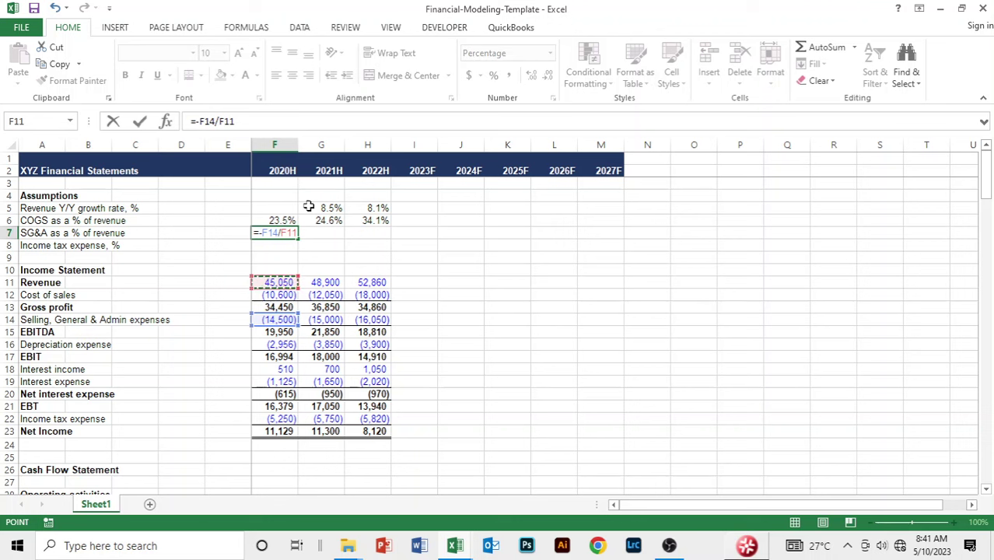
pyautogui.press('Return')
# - Fill the SG&A percentage formula from F7 across to 2021 and 2022 in G7:H7
pyautogui.press('Up')
pyautogui.hotkey('shift', 'Right')
pyautogui.hotkey('shift', 'Right')
pyautogui.hotkey('ctrl', 'r')
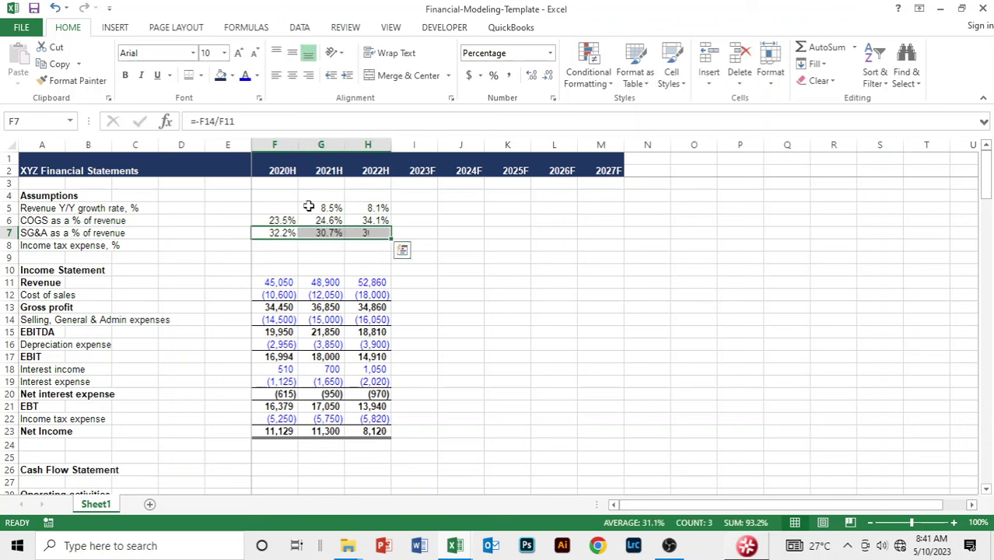
# - Enter the formula =-F22/F21 in F8 to calculate the 2020 income tax expense as a percentage of EBT
pyautogui.press('Down')
pyautogui.write('=-')
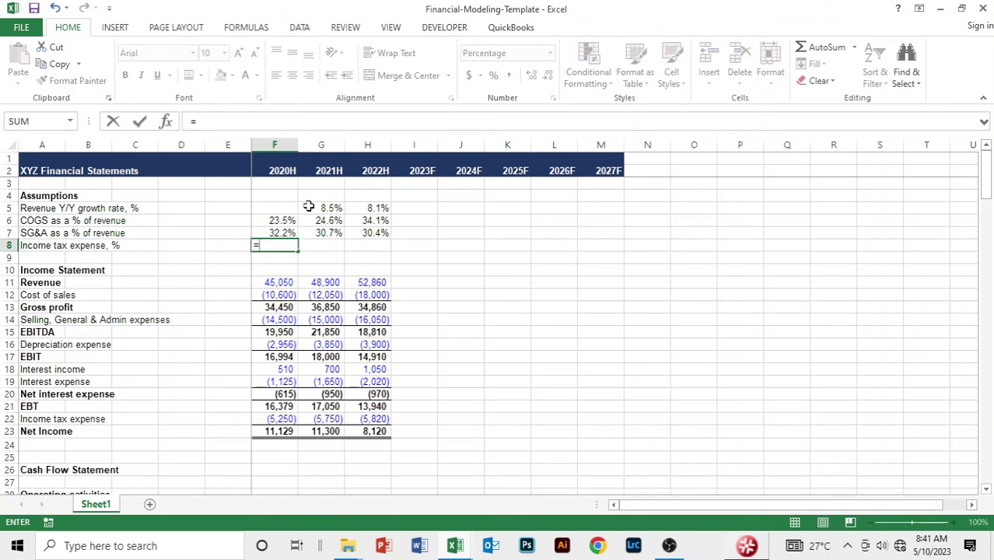
pyautogui.press('Down')
pyautogui.press('Down')
pyautogui.press('Down')
pyautogui.press('Down')
pyautogui.press('Down')
pyautogui.press('Down')
pyautogui.press('Down')
pyautogui.press('Down')
pyautogui.press('Down')
pyautogui.press('Down')
pyautogui.press('Down')
pyautogui.press('Down')
pyautogui.press('Down')
pyautogui.press('Down')
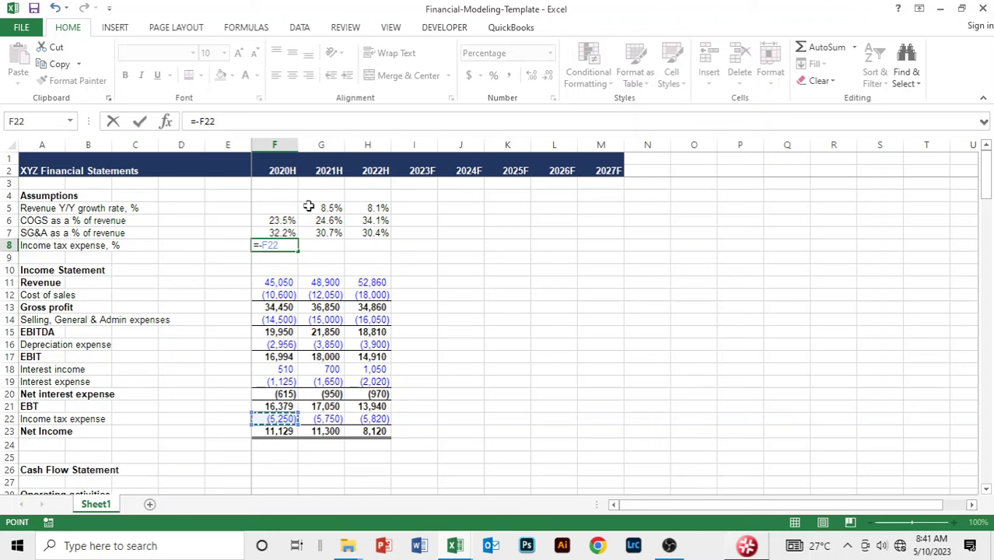
pyautogui.write('/')
pyautogui.press('Up')
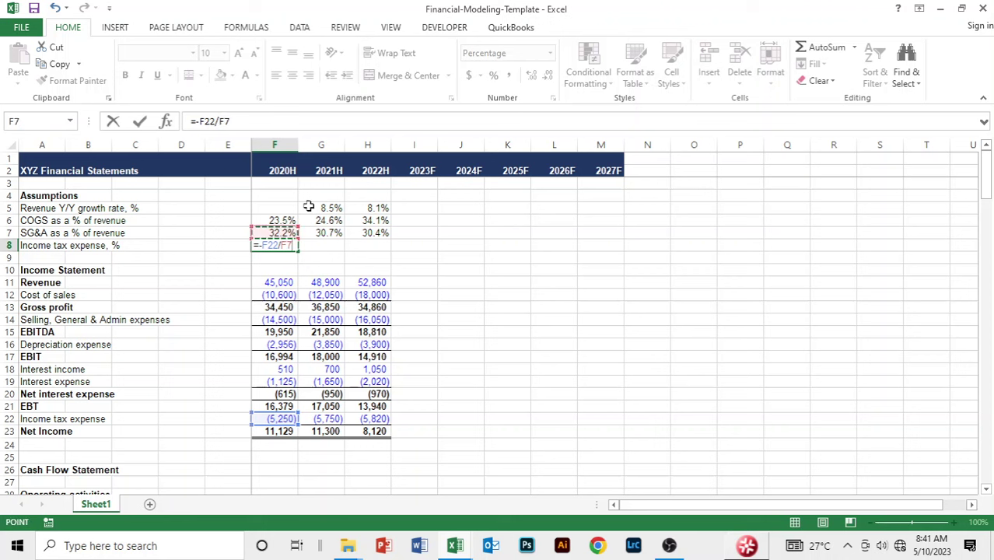
pyautogui.press('Down')
pyautogui.press('Down')
pyautogui.press('Down')
pyautogui.press('Down')
pyautogui.press('Down')
pyautogui.press('Down')
pyautogui.press('Down')
pyautogui.press('Down')
pyautogui.press('Down')
pyautogui.press('Down')
pyautogui.press('Down')
pyautogui.press('Down')
pyautogui.press('Down')
pyautogui.press('Down')
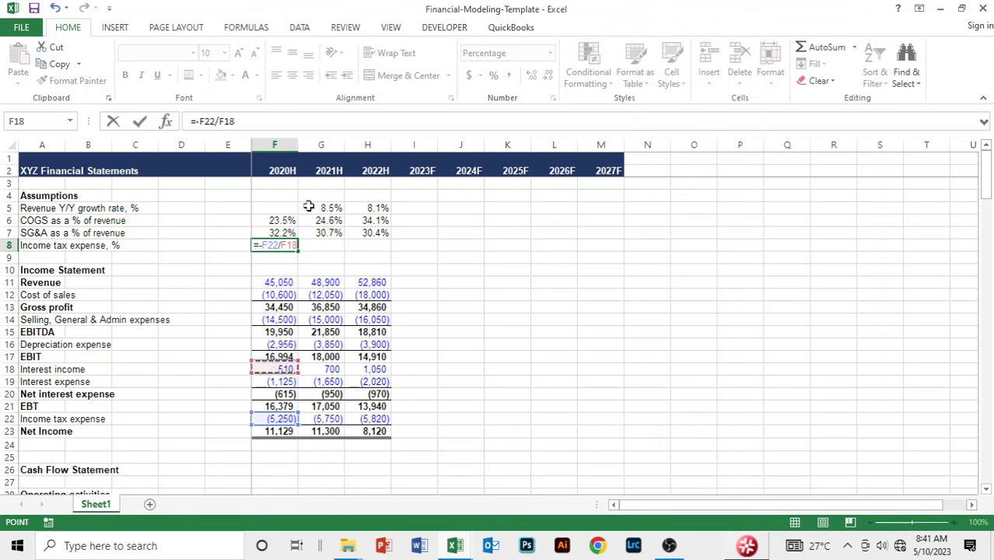
pyautogui.press('Return')
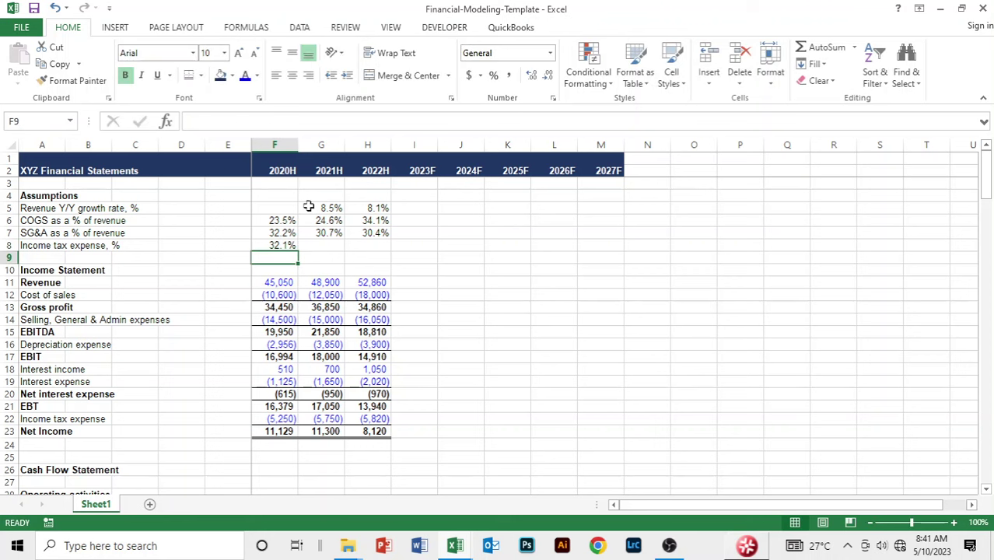
# - Fill the income tax percentage formula from F8 across to 2021 and 2022 in G8:H8
pyautogui.press('Up')
pyautogui.hotkey('shift', 'Right')
pyautogui.hotkey('shift', 'Right')
pyautogui.hotkey('ctrl', 'r')
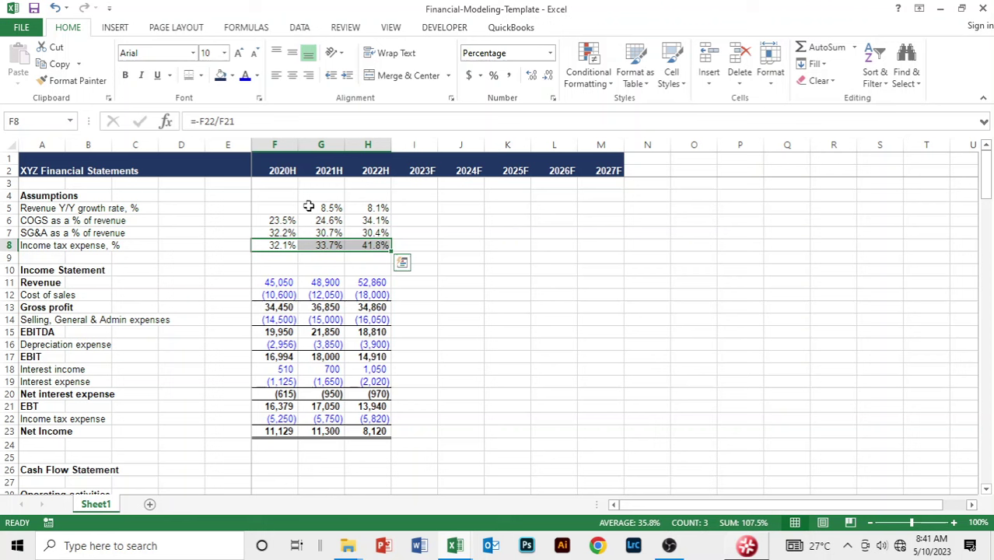
# - Set the forecast revenue growth rate to 8% for 2023F through 2027F in I5:M5
pyautogui.press('Down')
pyautogui.press('Down')
pyautogui.press('Up')
pyautogui.press('Up')
pyautogui.press('Up')
pyautogui.press('Up')
pyautogui.press('Up')
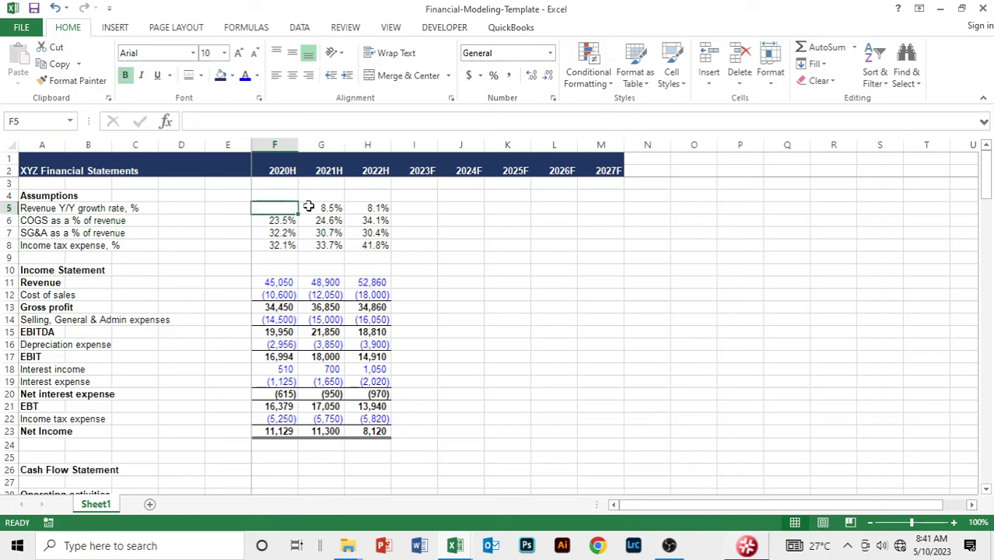
pyautogui.press('Right')
pyautogui.press('Right')
pyautogui.press('Right')
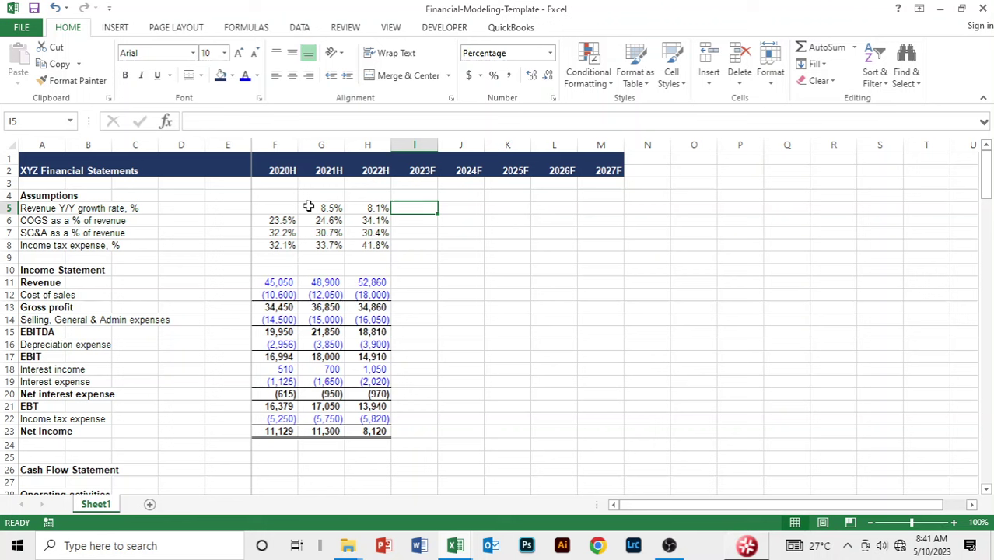
pyautogui.write('8%')
pyautogui.hotkey('ctrl', 'Return')
pyautogui.moveTo(438, 214); pyautogui.dragTo(623, 211)
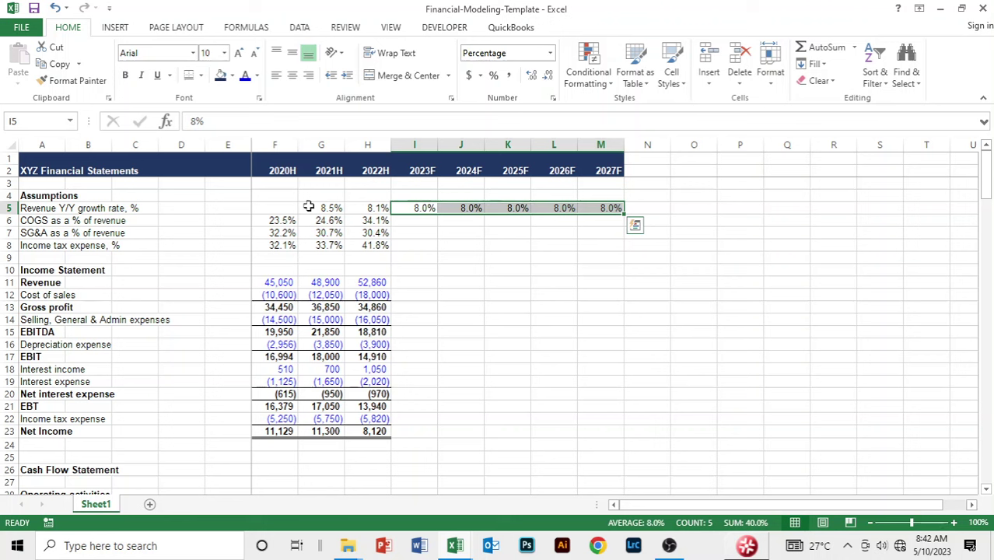
# - Change the font color of the forecast growth rates in I5:M5 to the recently used blue
pyautogui.press('alt')
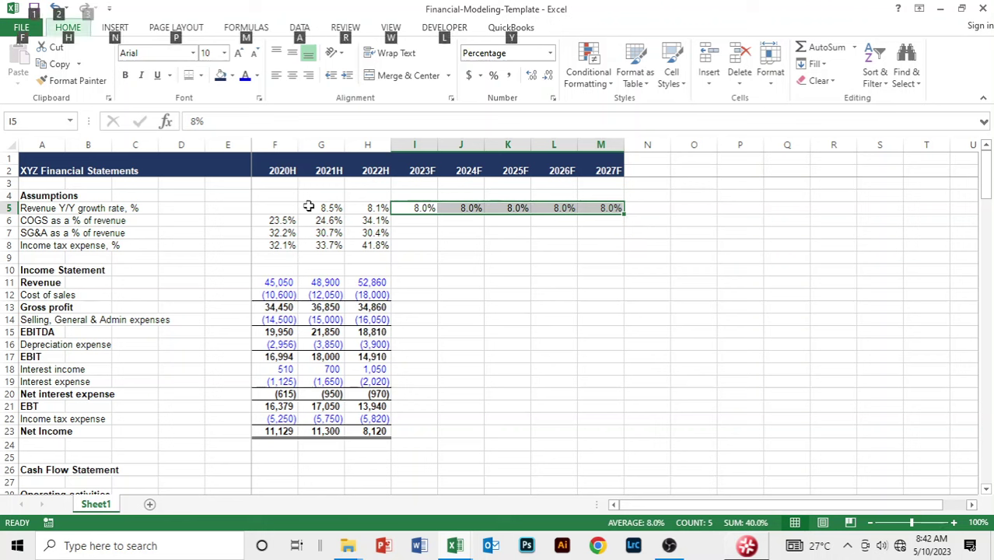
pyautogui.press('h')
pyautogui.press('f')
pyautogui.press('c')
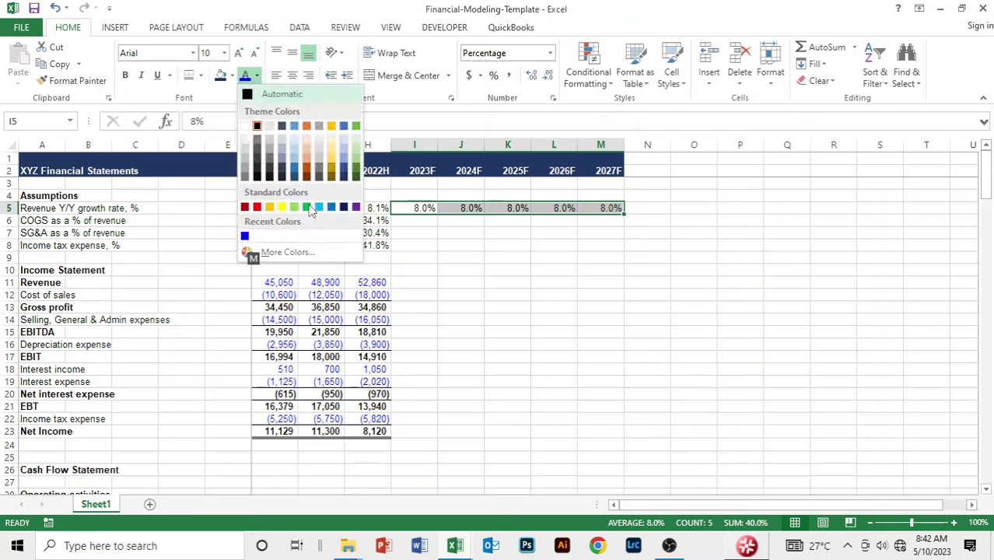
pyautogui.click(245, 236)
pyautogui.click(243, 232)
# - Set forecast COGS as a percentage of revenue to 30% for 2023F through 2027F in I6:M6
pyautogui.click(435, 221)
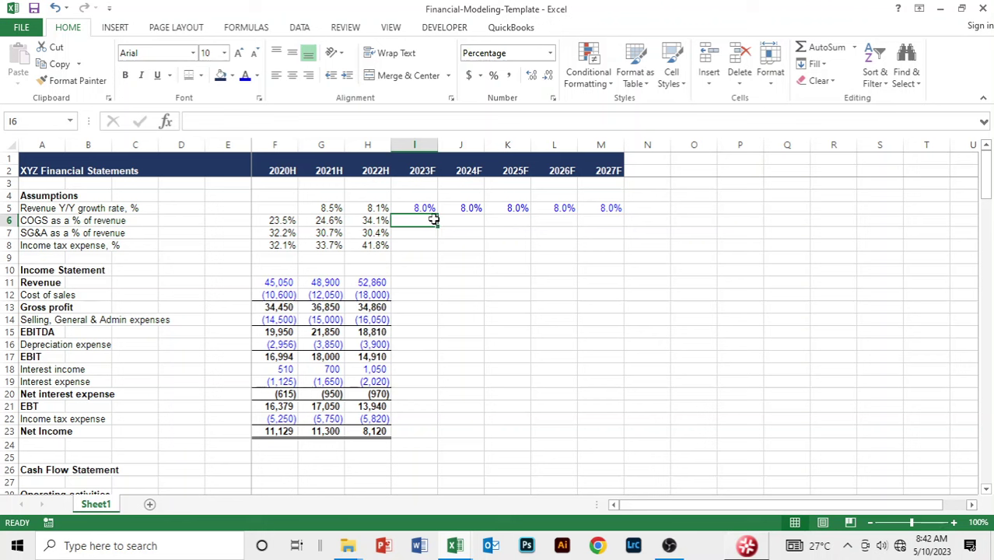
pyautogui.write('30')
pyautogui.moveTo(434, 220); pyautogui.dragTo(618, 224)
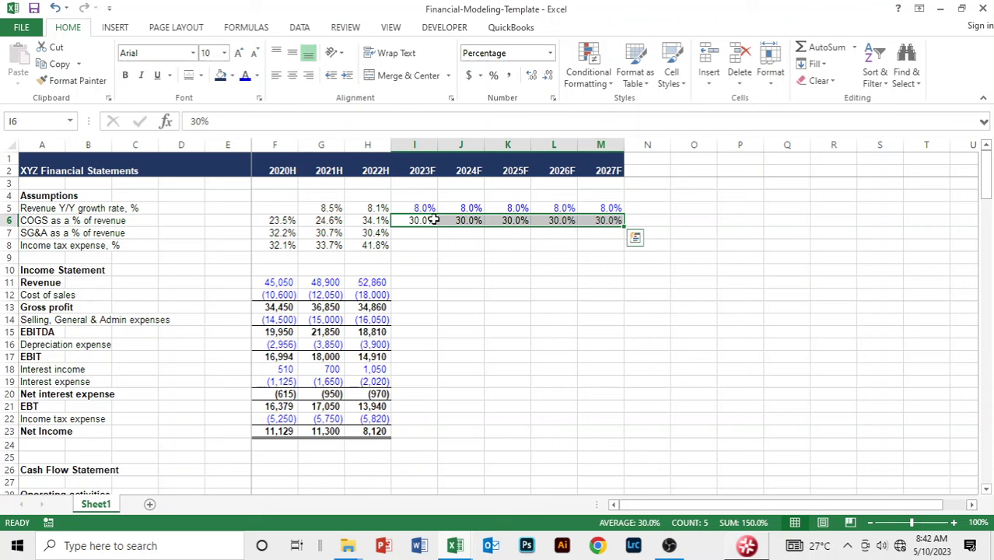
# - Set forecast SG&A as a percentage of revenue to 30.4% for 2023F through 2027F in I7:M7
pyautogui.press('Down')
pyautogui.write('30.4')
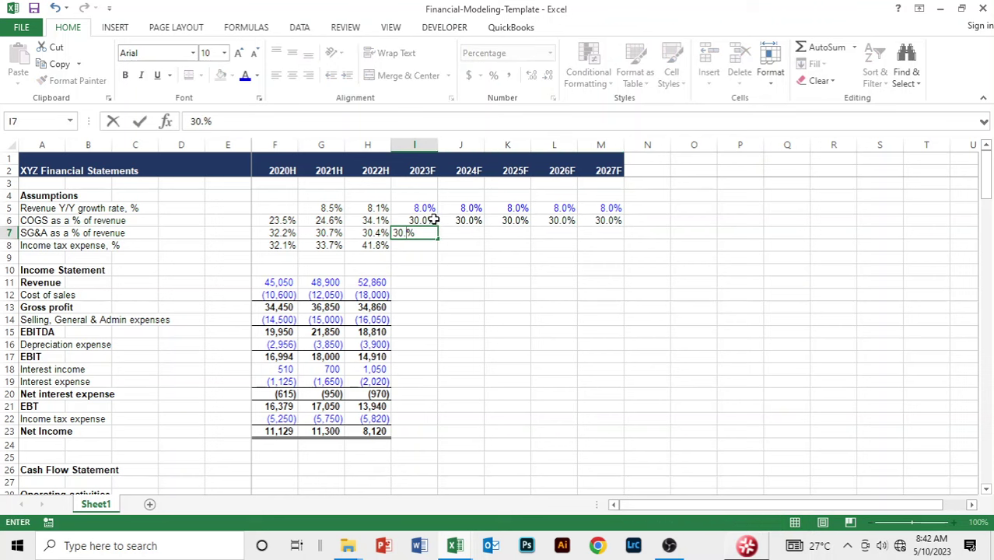
pyautogui.hotkey('ctrl', 'Return')
pyautogui.moveTo(438, 239); pyautogui.dragTo(615, 236)
# - Set the forecast income tax expense percentage to 30% for 2023F through 2027F in I8:M8
pyautogui.press('Down')
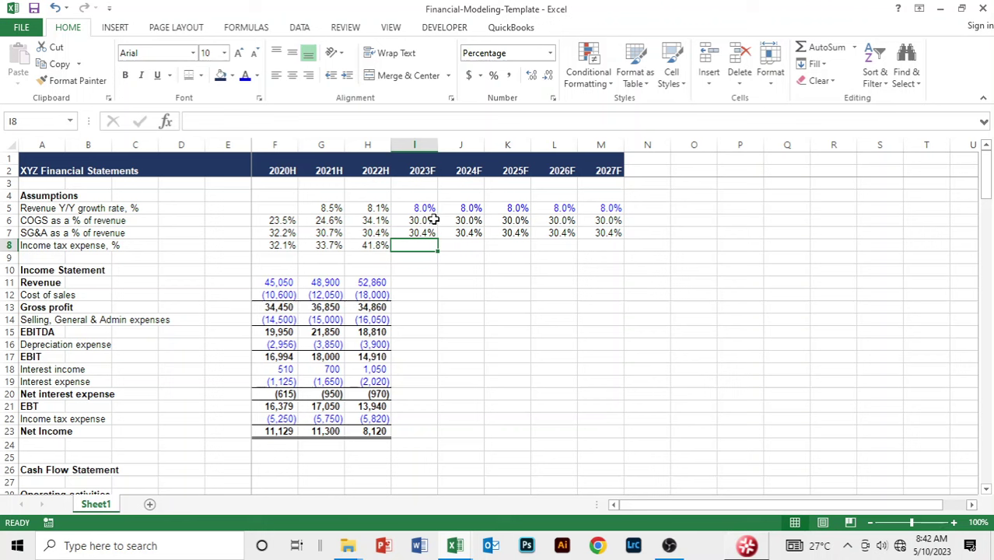
pyautogui.write('30')
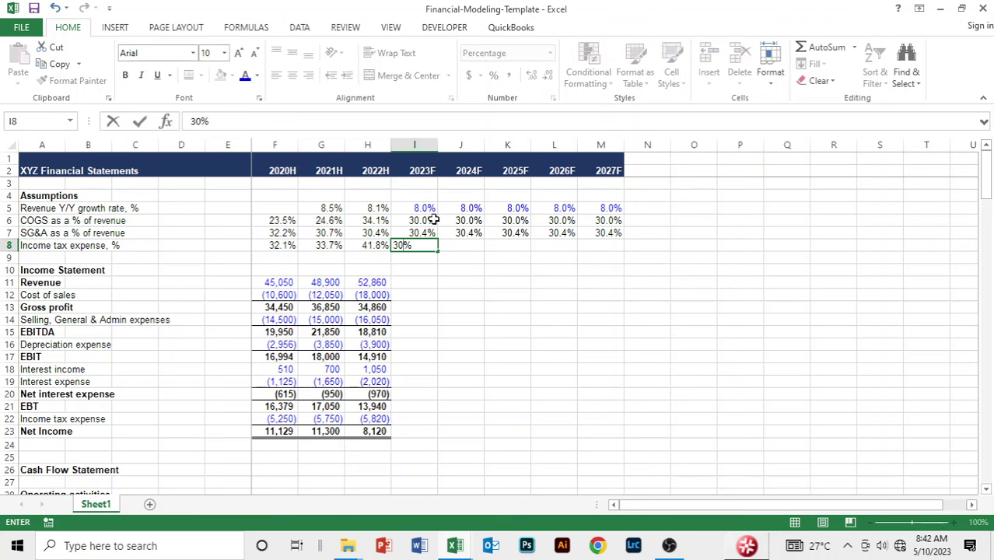
pyautogui.hotkey('ctrl', 'Return')
pyautogui.hotkey('shift', 'Right')
pyautogui.hotkey('shift', 'Right')
pyautogui.hotkey('shift', 'Right')
pyautogui.hotkey('shift', 'Right')
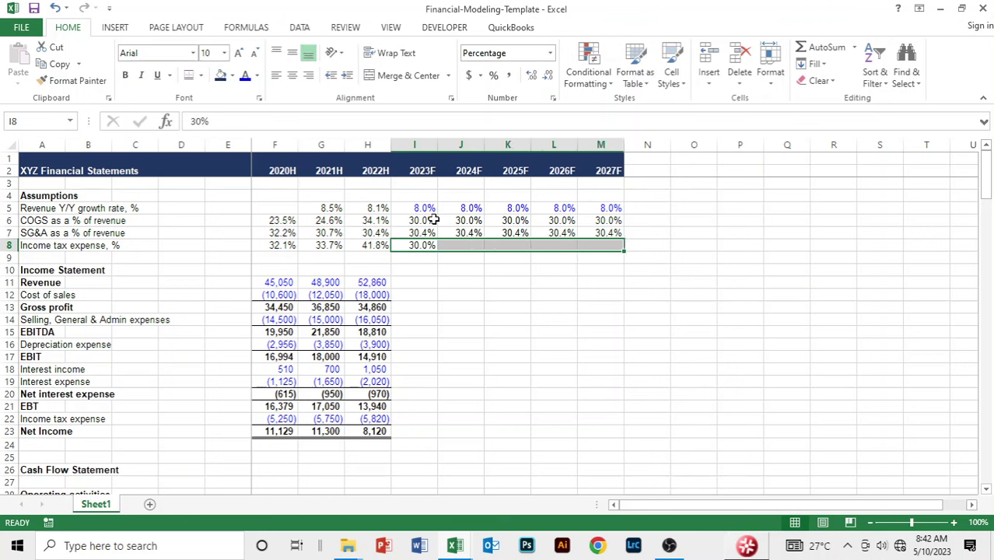
pyautogui.hotkey('ctrl', 'r')
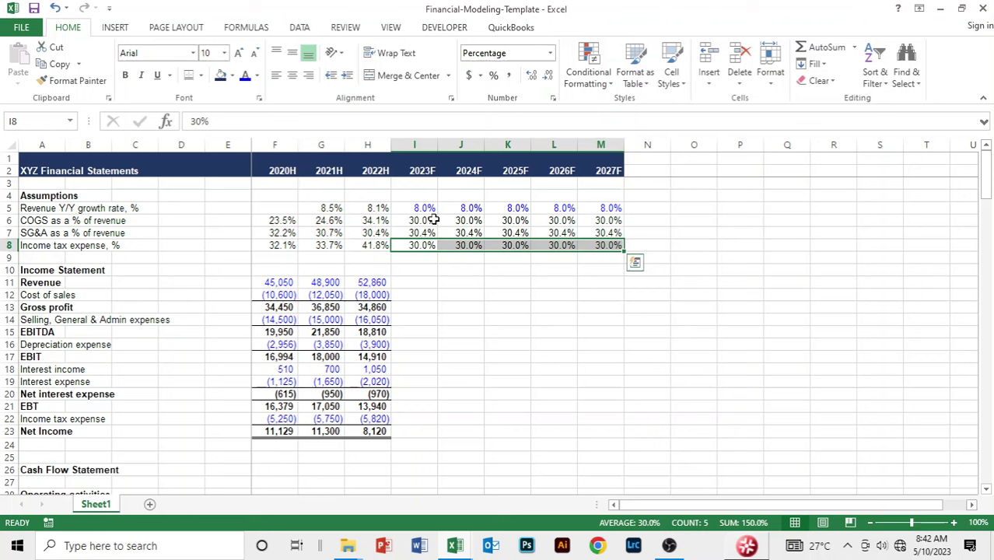
# - Copy the growth rate cell I5 and paste only its formats onto the COGS, SG&A and income tax forecasts in I6:M8
pyautogui.hotkey('shift', 'Left')
pyautogui.hotkey('shift', 'Left')
pyautogui.hotkey('shift', 'Left')
pyautogui.hotkey('shift', 'Left')
pyautogui.press('Up')
pyautogui.press('Up')
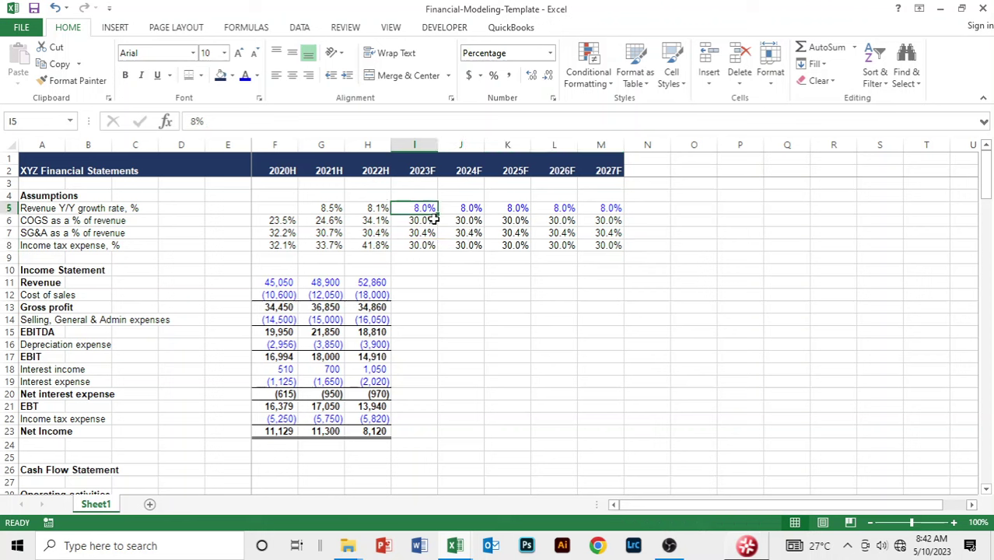
pyautogui.press('Down')
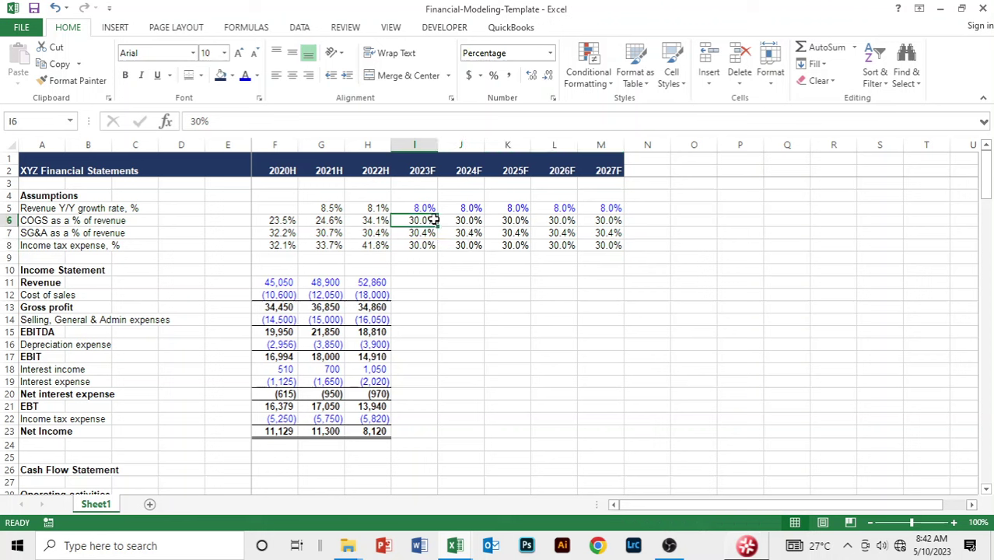
pyautogui.press('Up')
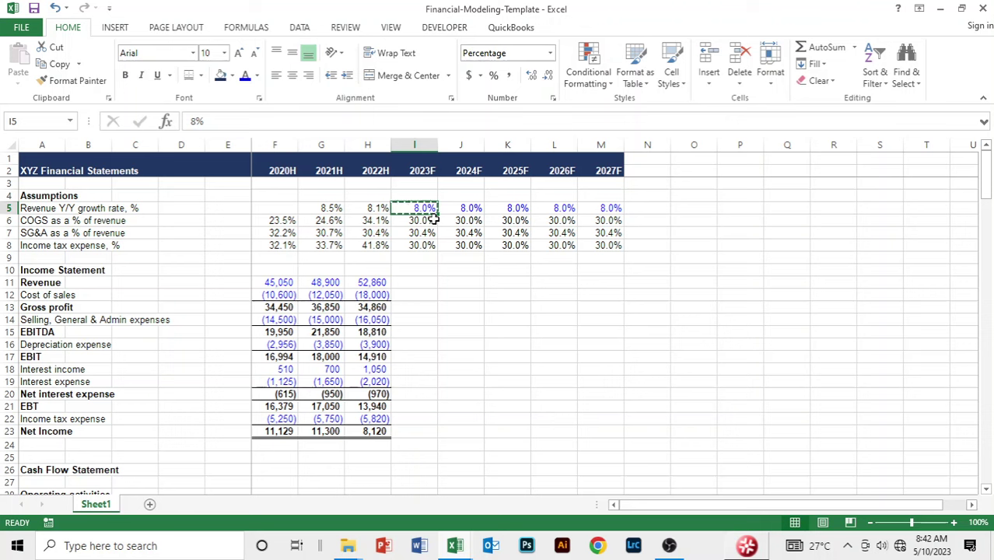
pyautogui.hotkey('ctrl', 'c')
pyautogui.press('Down')
pyautogui.hotkey('shift', 'Down')
pyautogui.hotkey('shift', 'Down')
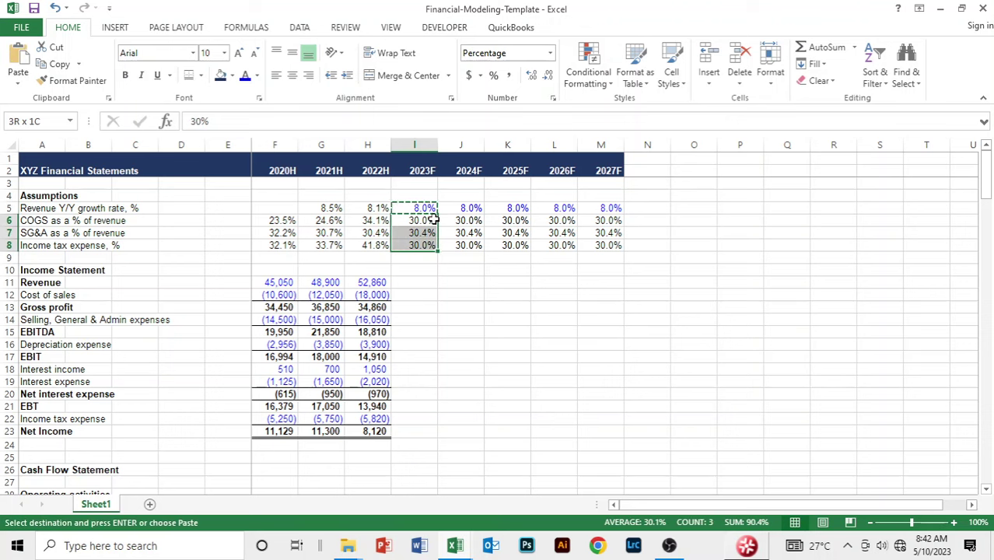
pyautogui.hotkey('shift', 'Right')
pyautogui.hotkey('shift', 'Right')
pyautogui.hotkey('shift', 'Right')
pyautogui.hotkey('shift', 'Right')
pyautogui.press('alt')
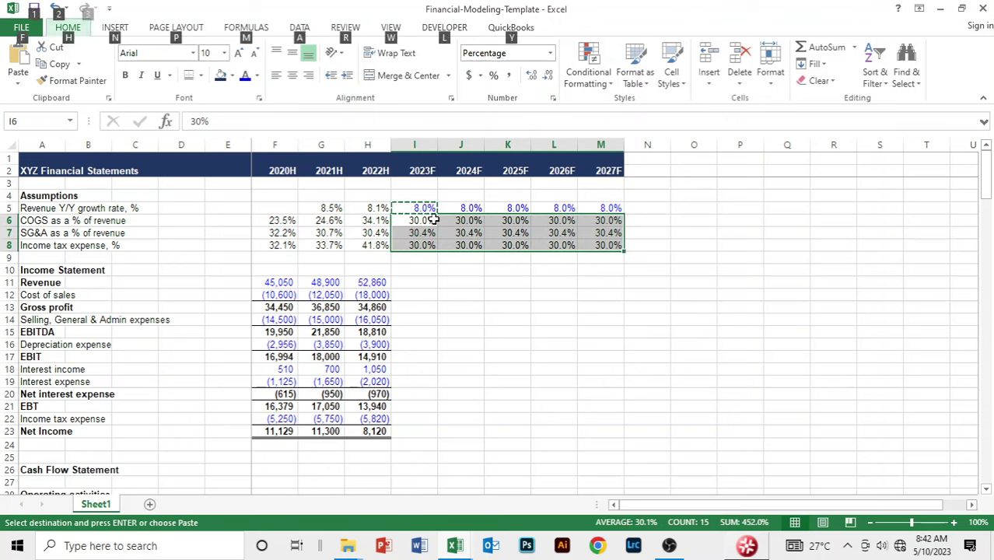
pyautogui.press('e')
pyautogui.press('s')
pyautogui.press('t')
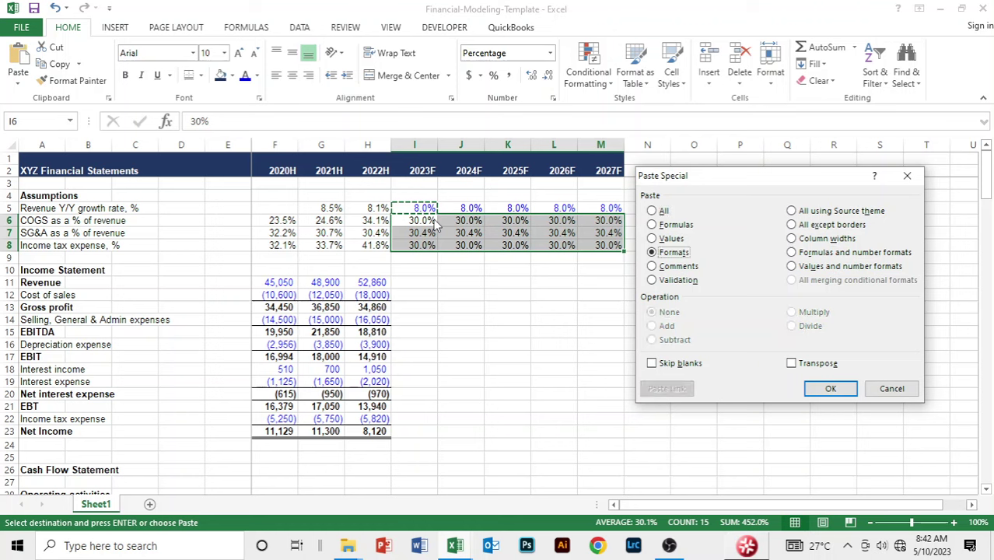
pyautogui.press('Return')
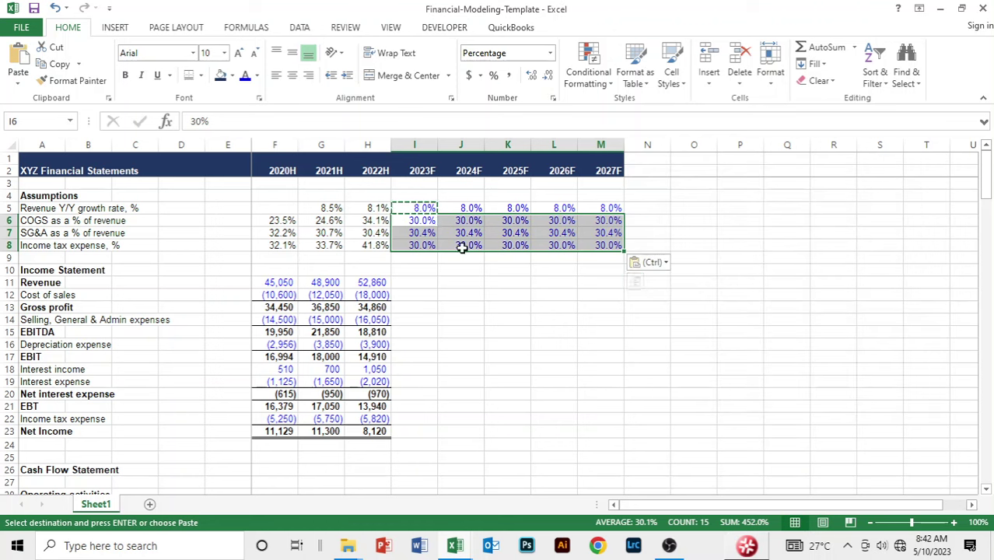
pyautogui.click(471, 306)
pyautogui.press('Escape')
pyautogui.click(457, 283)
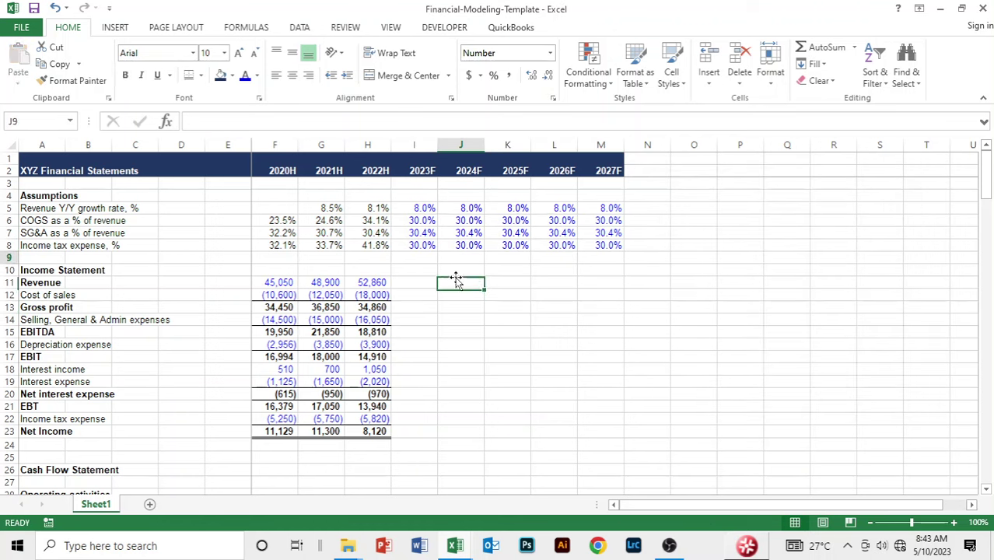
pyautogui.press('Up')
pyautogui.press('Up')
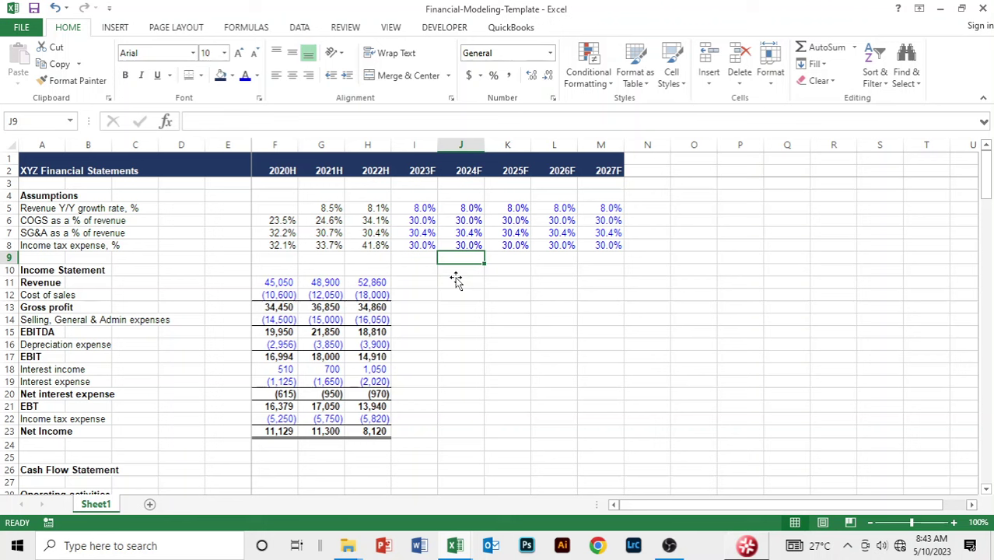
# - Enter the 2023F revenue formula =H11*(1+I5) in I11, growing 2022 revenue by the assumed rate
pyautogui.click(407, 281)
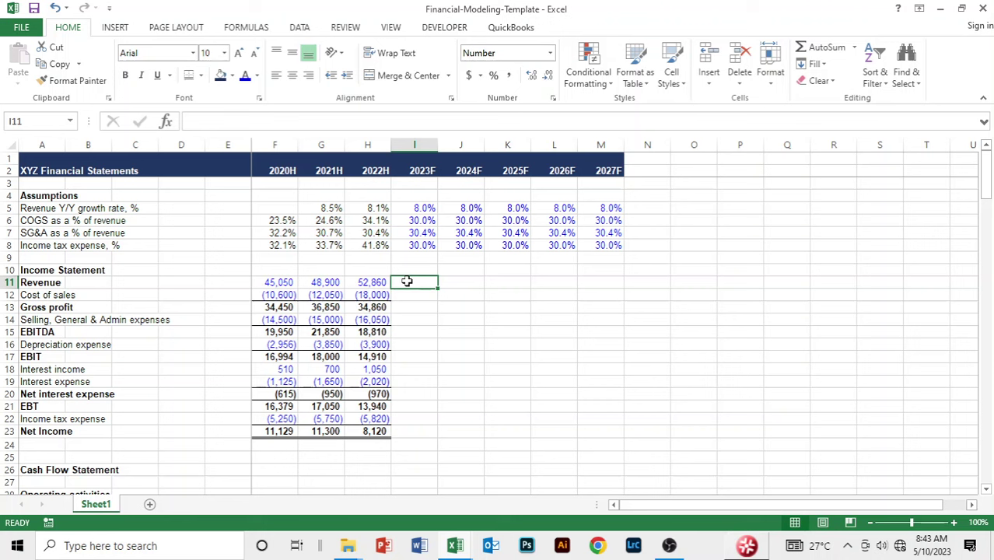
pyautogui.write('=')
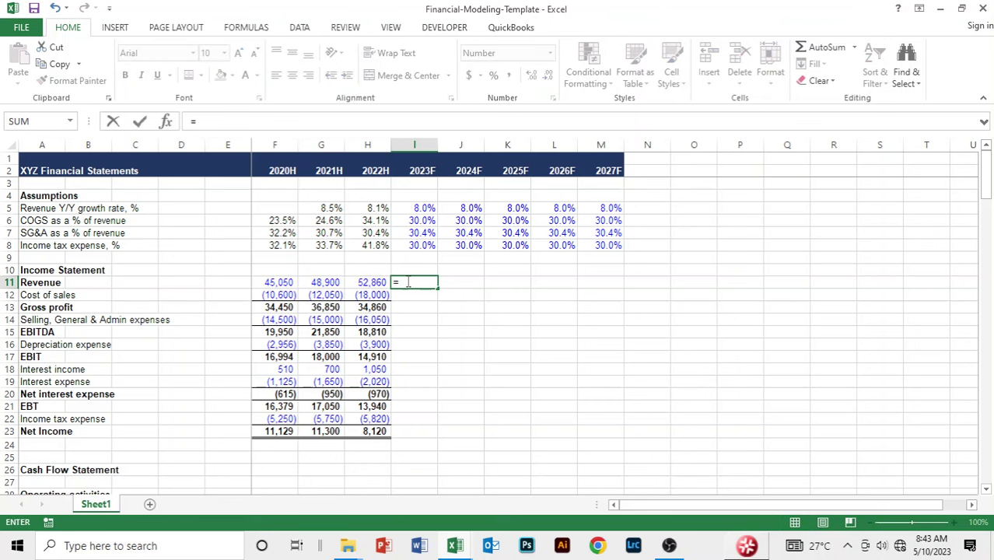
pyautogui.press('Left')
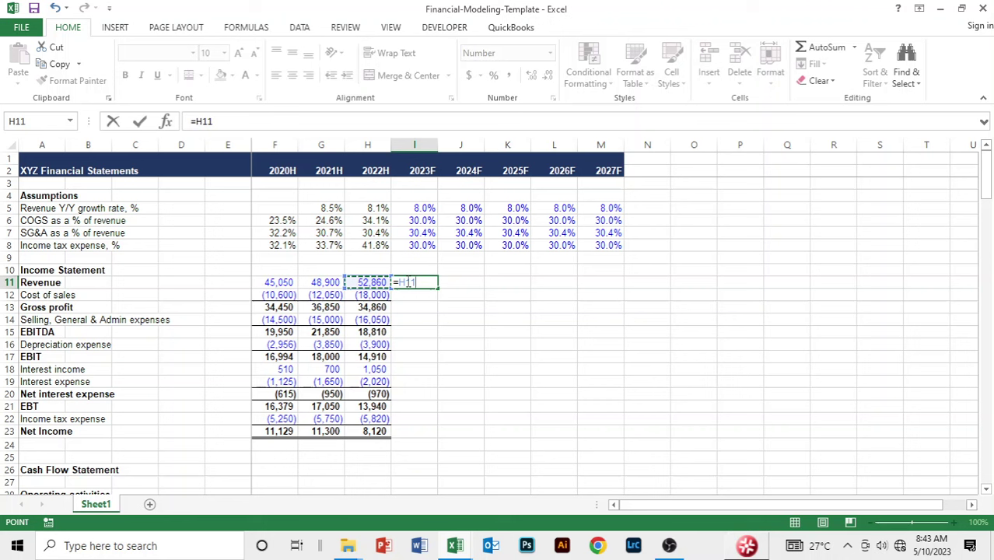
pyautogui.write('*(1+')
pyautogui.press('Up')
pyautogui.press('Up')
pyautogui.press('Up')
pyautogui.press('Up')
pyautogui.press('Up')
pyautogui.press('Up')
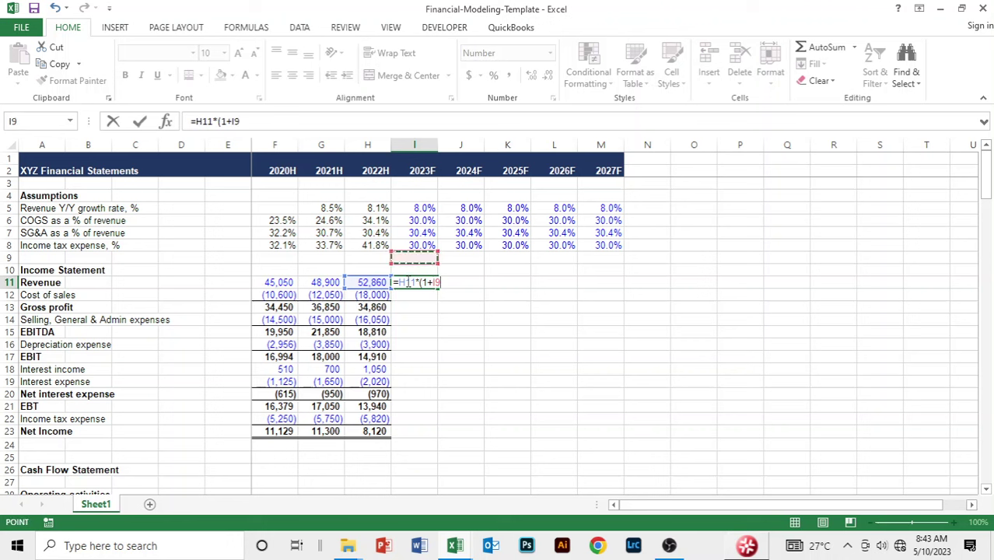
pyautogui.write(')')
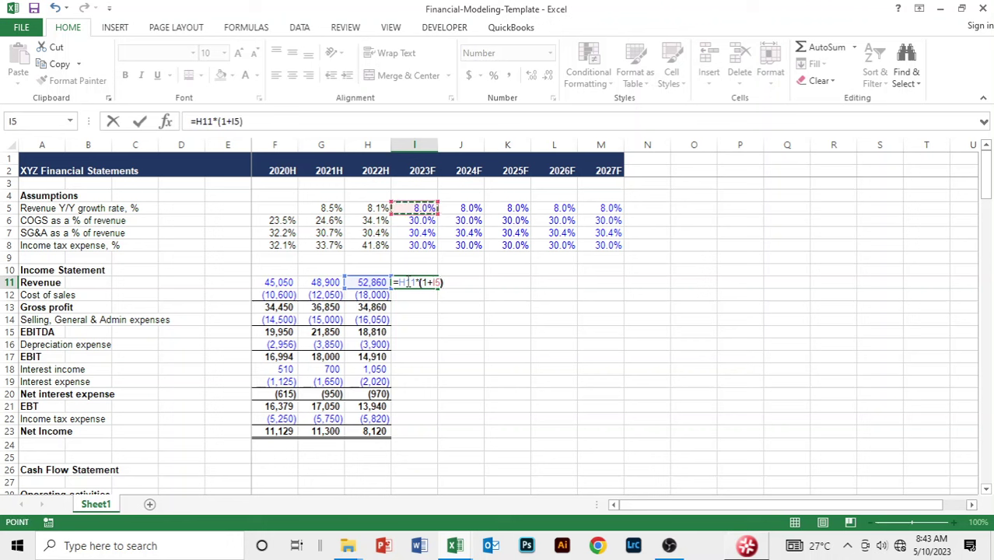
pyautogui.press('Return')
# - Fill the revenue formula from I11 across to 2024F through 2027F in J11:M11
pyautogui.press('Up')
pyautogui.hotkey('shift', 'Right')
pyautogui.hotkey('shift', 'Right')
pyautogui.hotkey('shift', 'Right')
pyautogui.hotkey('shift', 'Right')
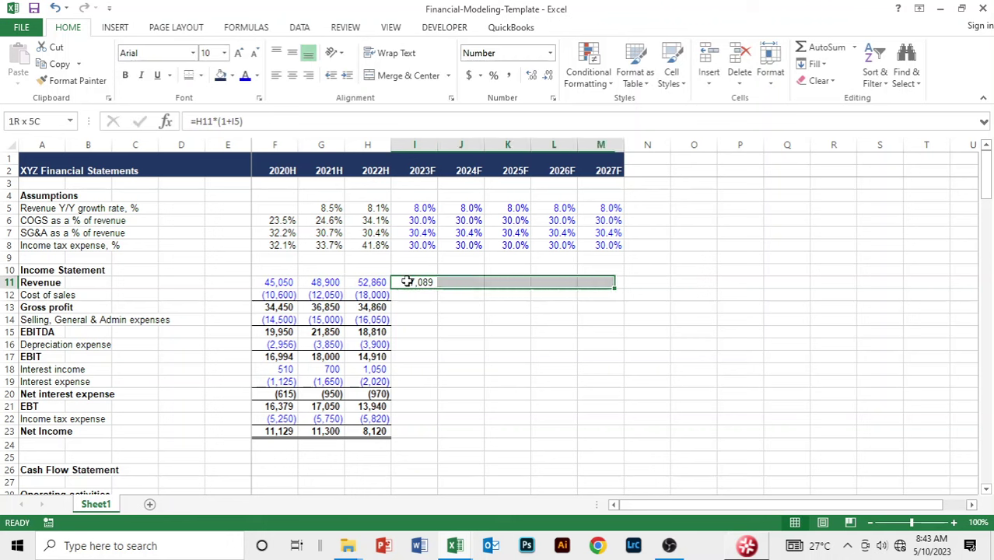
pyautogui.hotkey('ctrl', 'r')
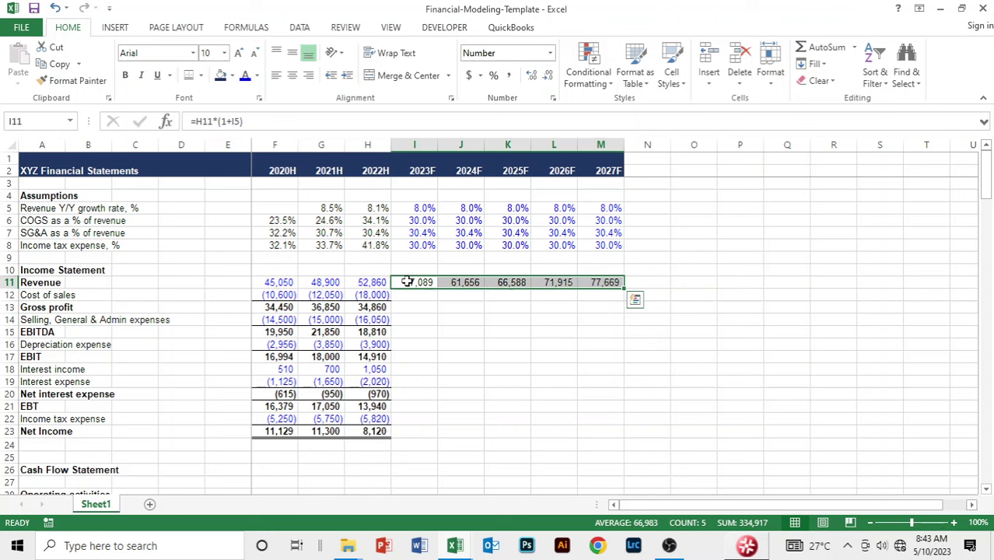
# - Enter the 2023F cost of sales formula =-I6*I11 in I12 as a negative share of revenue
pyautogui.press('Down')
pyautogui.press('Down')
pyautogui.press('Up')
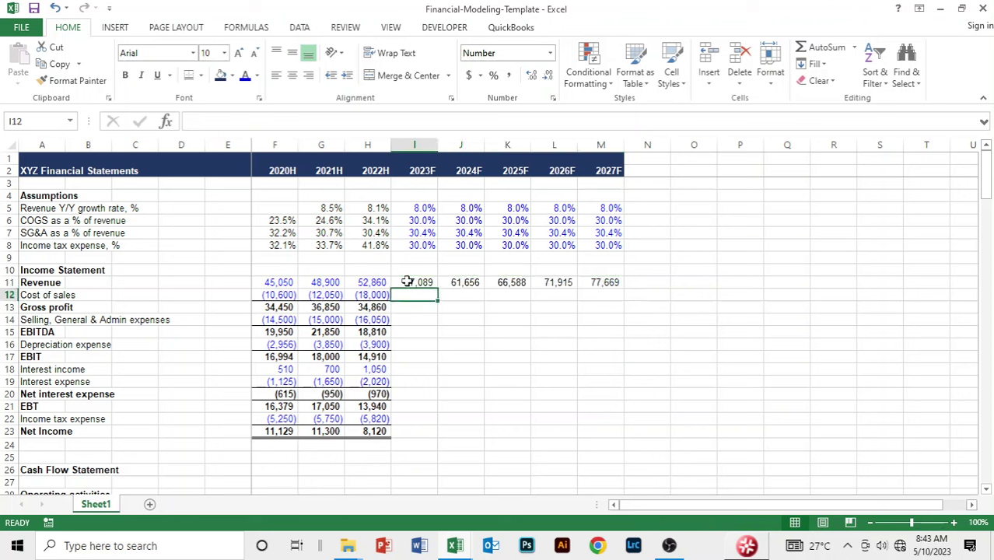
pyautogui.write('=')
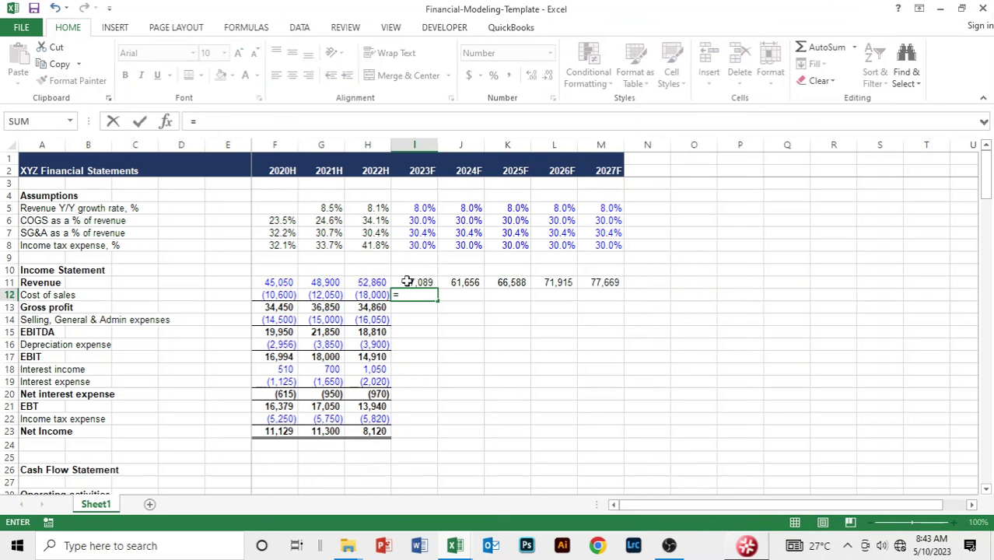
pyautogui.write('-')
pyautogui.press('Up')
pyautogui.press('Up')
pyautogui.press('Up')
pyautogui.press('Up')
pyautogui.press('Up')
pyautogui.press('Up')
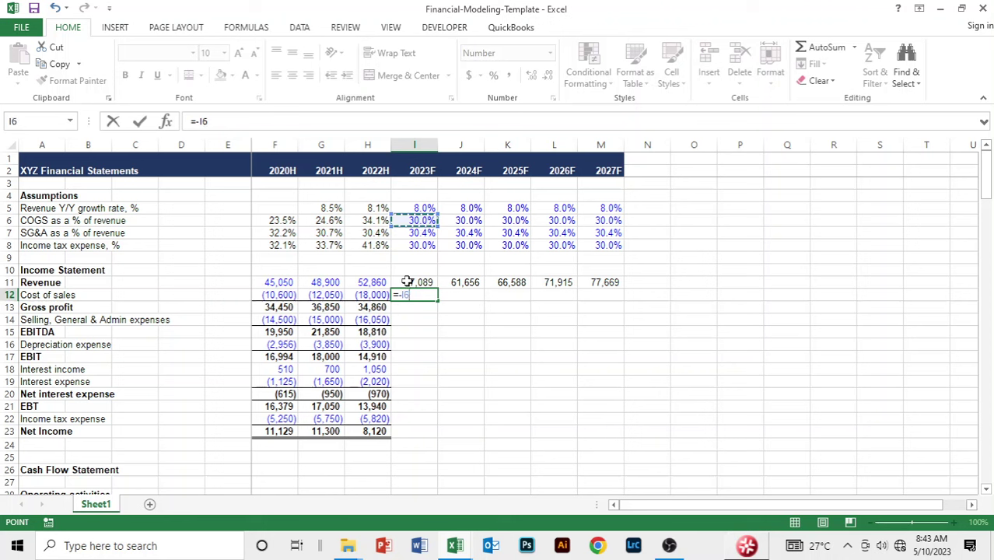
pyautogui.write('*')
pyautogui.press('Up')
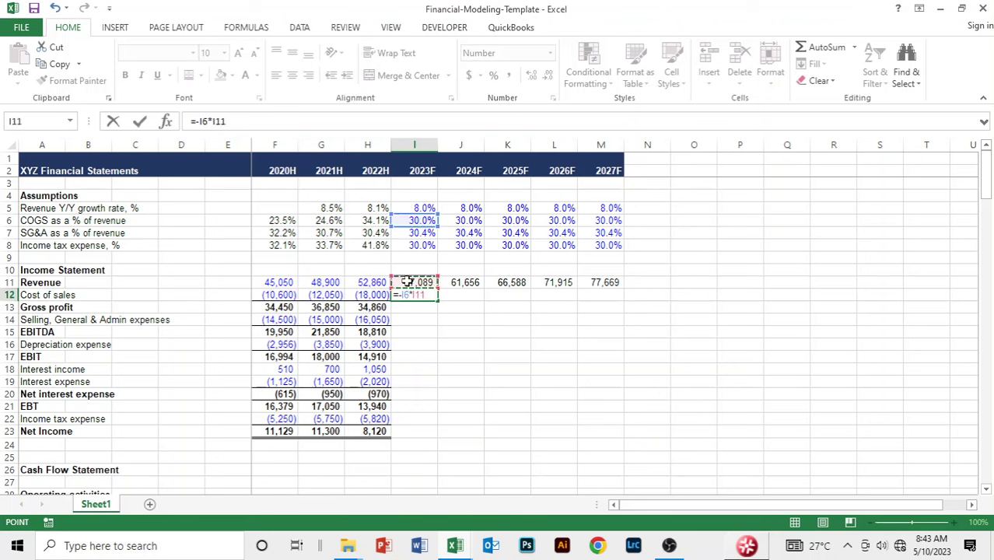
pyautogui.press('Return')
# - Fill the cost of sales formula from I12 across to 2024F through 2027F in J12:M12
pyautogui.press('Up')
pyautogui.hotkey('shift', 'Right')
pyautogui.hotkey('shift', 'Right')
pyautogui.hotkey('shift', 'Right')
pyautogui.hotkey('shift', 'Right')
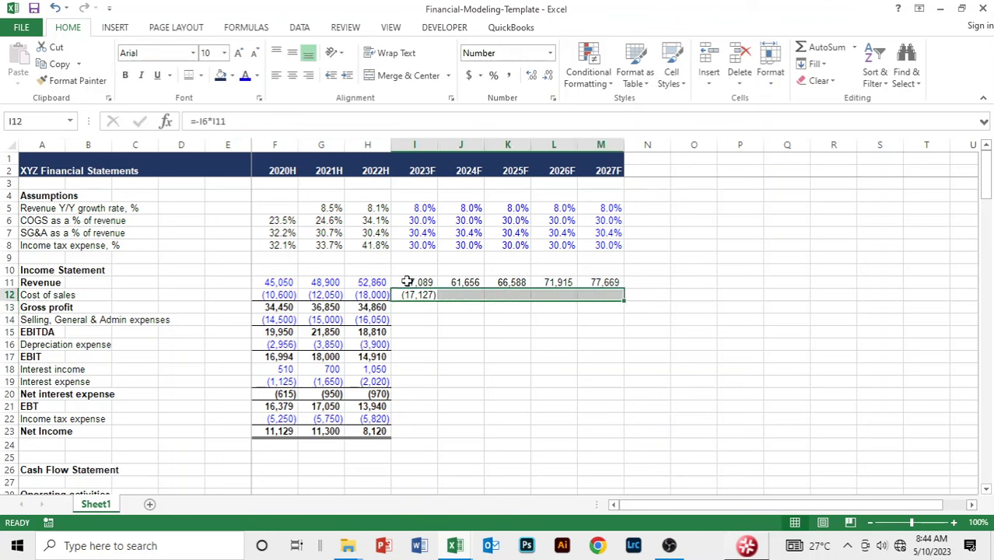
pyautogui.hotkey('ctrl', 'r')
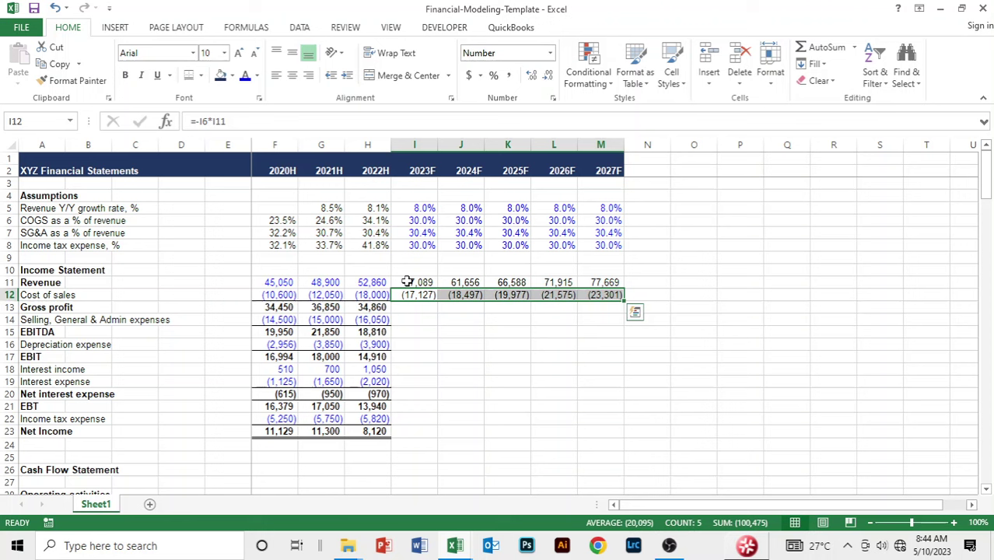
# - Fill the 2022 gross profit formula from H13 across to 2023F through 2027F in I13:M13
pyautogui.press('Down')
pyautogui.press('Down')
pyautogui.press('Left')
pyautogui.press('Up')
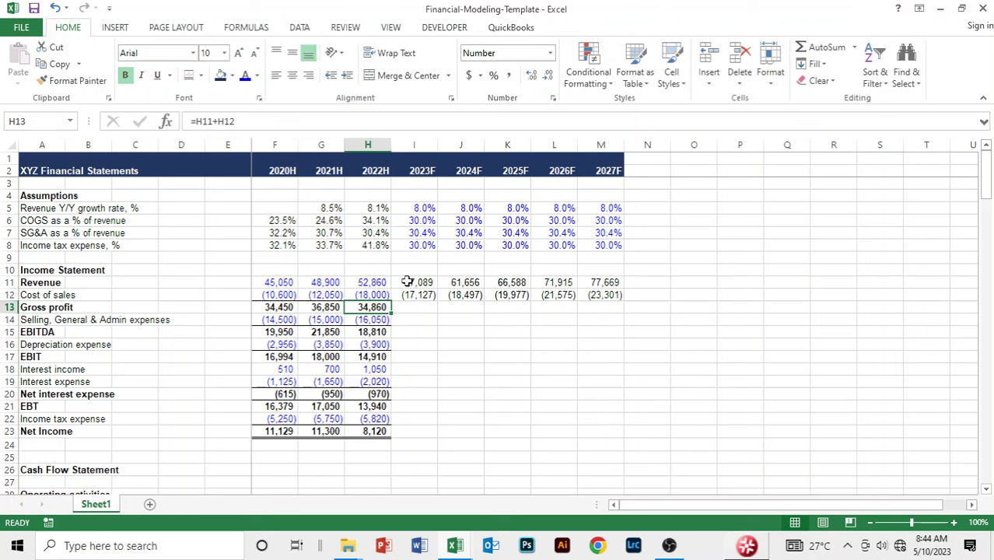
pyautogui.hotkey('shift', 'Right')
pyautogui.hotkey('shift', 'Right')
pyautogui.hotkey('shift', 'Right')
pyautogui.hotkey('shift', 'Right')
pyautogui.hotkey('shift', 'Right')
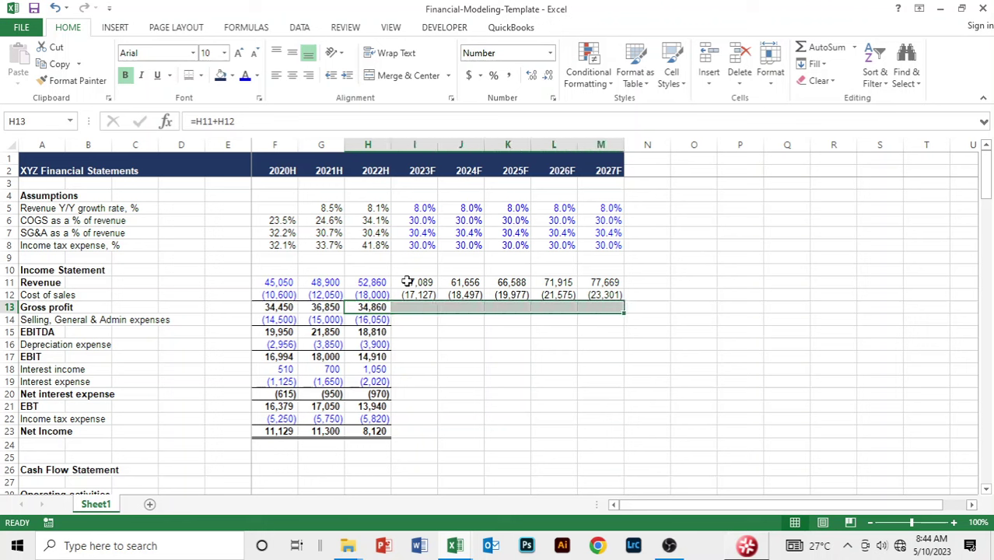
pyautogui.hotkey('ctrl', 'r')
pyautogui.press('Down')
pyautogui.press('Up')
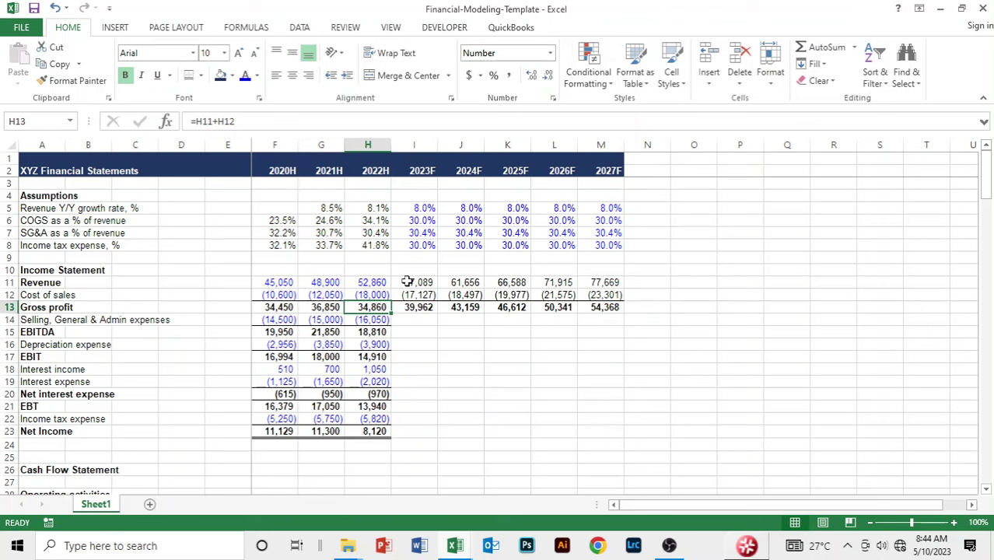
# - Enter the 2023F selling, general and admin expenses formula =-I7*I11 in I14
pyautogui.press('Down')
pyautogui.press('Right')
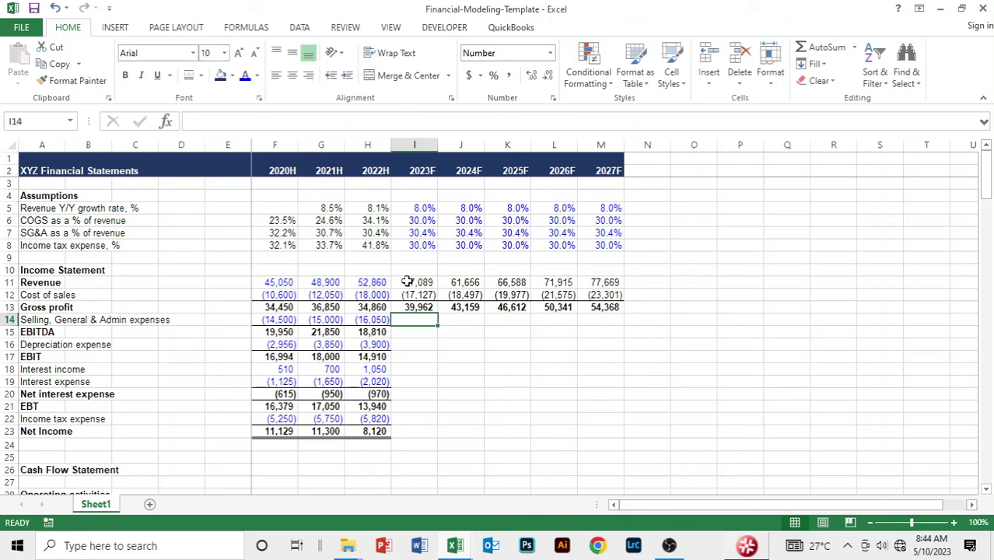
pyautogui.write('=-')
pyautogui.press('Up')
pyautogui.press('Up')
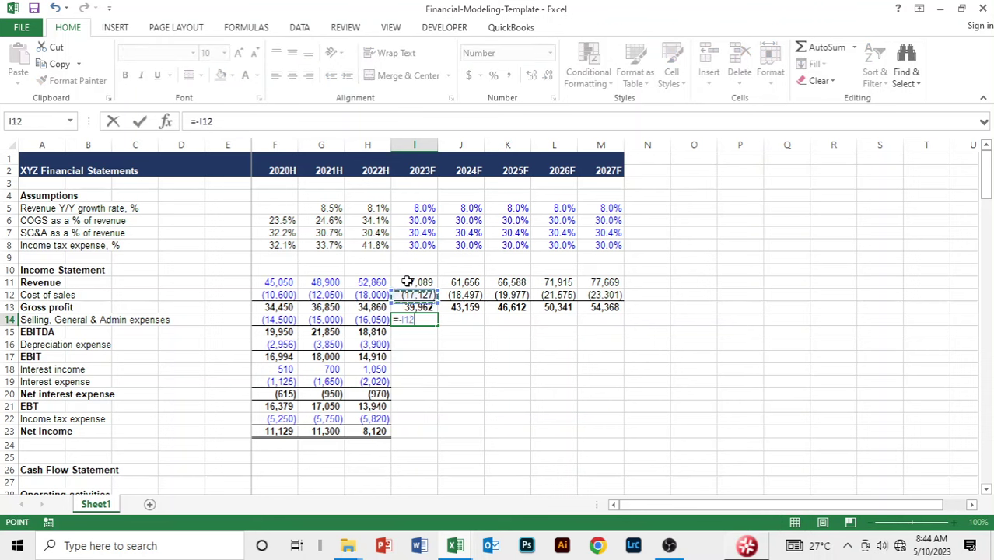
pyautogui.press('Up')
pyautogui.press('Up')
pyautogui.press('Up')
pyautogui.press('Up')
pyautogui.press('Up')
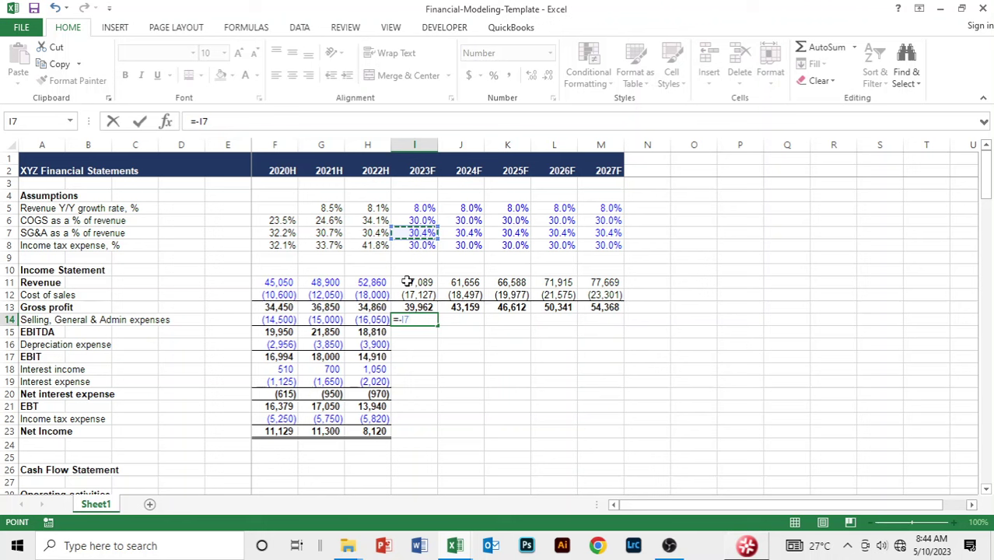
pyautogui.write('*')
pyautogui.press('Up')
pyautogui.press('Up')
pyautogui.press('Up')
pyautogui.hotkey('ctrl', 'Return')
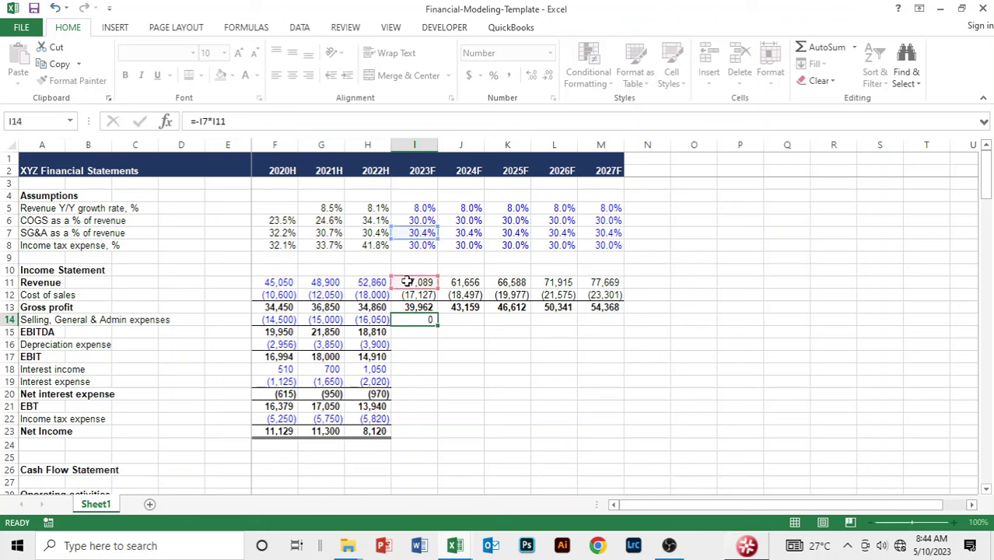
# - Fill the selling, general and admin expenses formula from I14 across to 2024F through 2027F in J14:M14
pyautogui.hotkey('shift', 'Right')
pyautogui.hotkey('shift', 'Right')
pyautogui.hotkey('shift', 'Right')
pyautogui.hotkey('shift', 'Right')
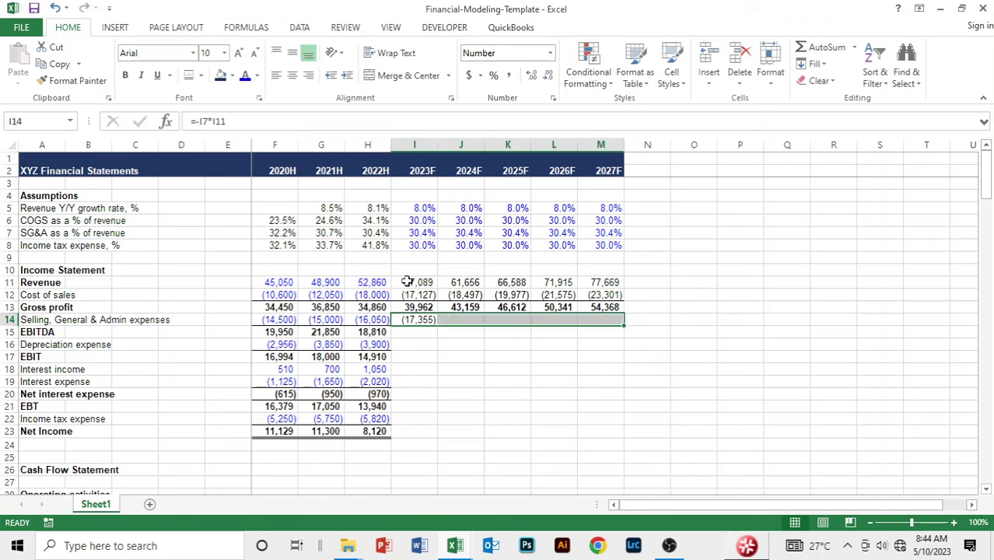
pyautogui.hotkey('ctrl', 'r')
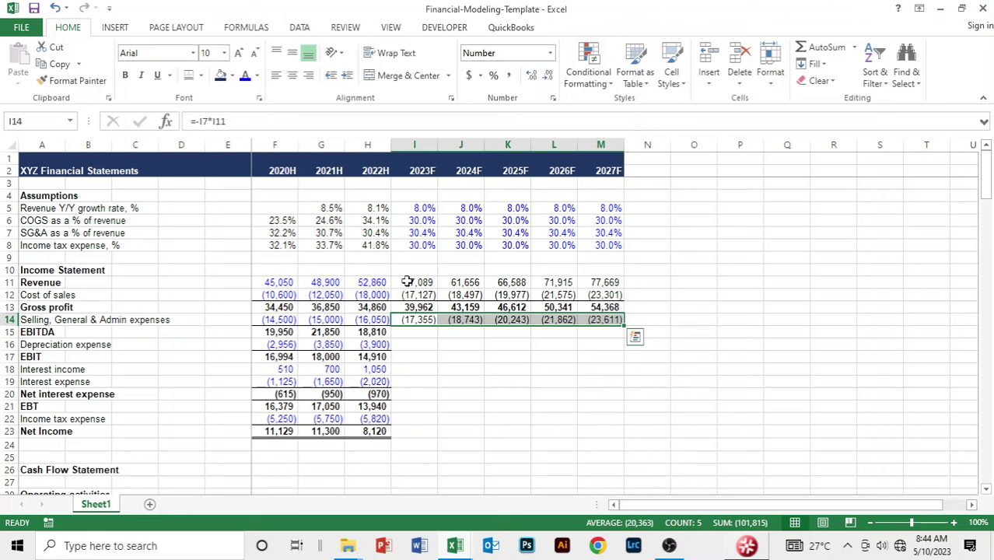
# - Fill the 2022 EBITDA formula from H15 across to 2023F through 2027F in I15:M15
pyautogui.press('Down')
pyautogui.press('Left')
pyautogui.hotkey('shift', 'Right')
pyautogui.hotkey('shift', 'Right')
pyautogui.hotkey('shift', 'Right')
pyautogui.hotkey('shift', 'Right')
pyautogui.hotkey('shift', 'Right')
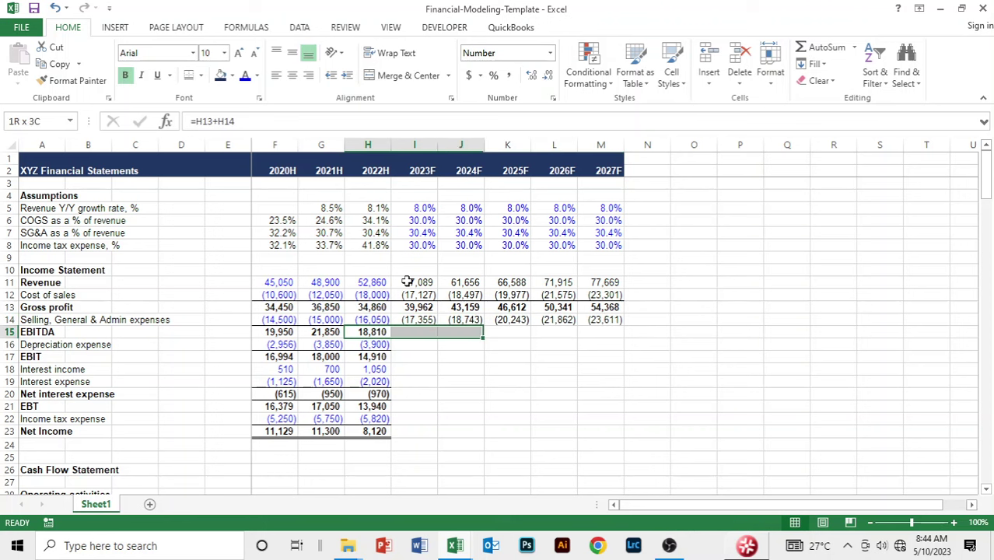
pyautogui.hotkey('ctrl', 'r')
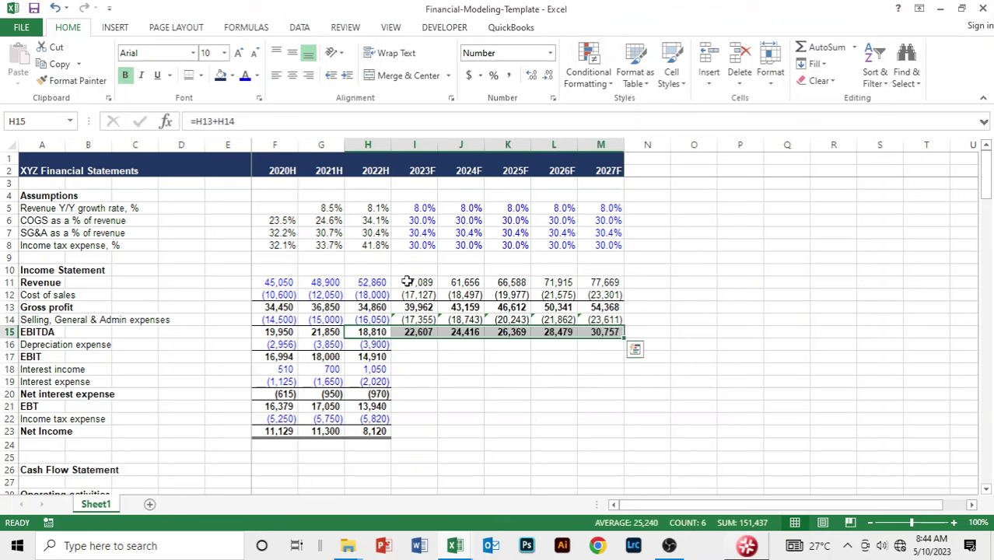
# - Ignore the formula error flags on the forecast selling, general and admin expenses in I14:M14
pyautogui.press('Up')
pyautogui.press('Right')
pyautogui.hotkey('shift', 'Right')
pyautogui.hotkey('shift', 'Right')
pyautogui.hotkey('shift', 'Right')
pyautogui.hotkey('shift', 'Right')
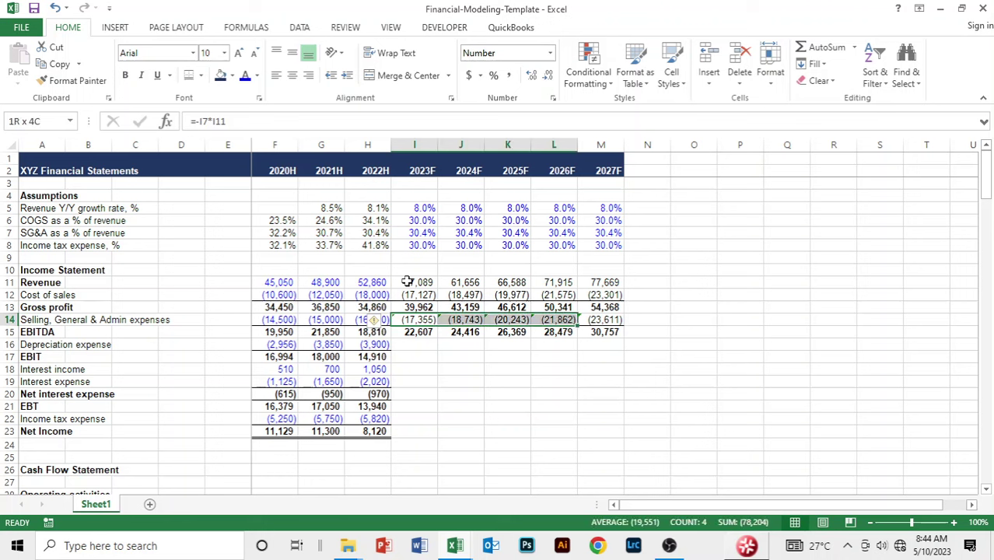
pyautogui.click(384, 322)
pyautogui.click(414, 394)
# - Fill the 2022 EBIT formula from H17 across to 2023F through 2027F in I17:M17, leaving forecast depreciation blank
pyautogui.click(413, 345)
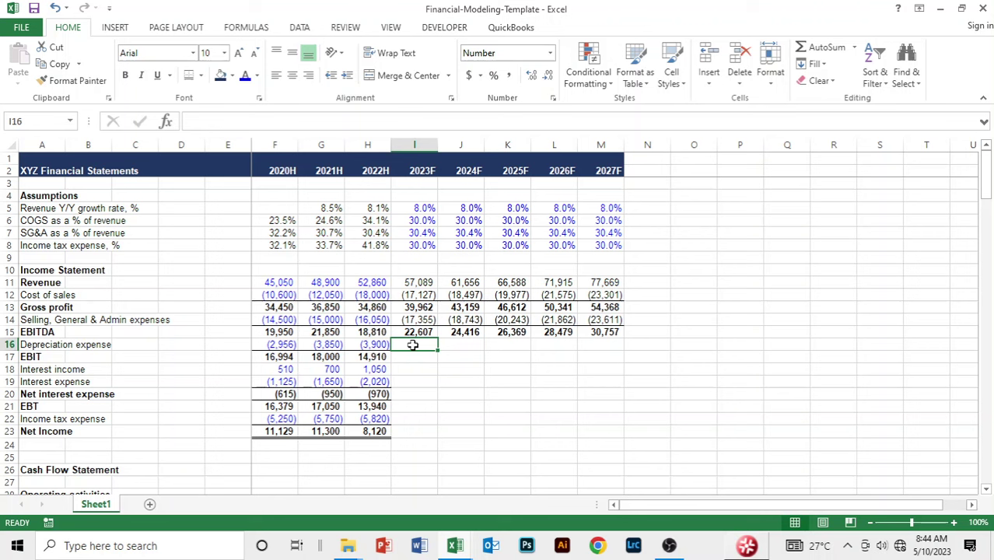
pyautogui.press('Down')
pyautogui.press('Left')
pyautogui.hotkey('shift', 'Right')
pyautogui.hotkey('shift', 'Right')
pyautogui.hotkey('shift', 'Right')
pyautogui.hotkey('shift', 'Right')
pyautogui.hotkey('shift', 'Right')
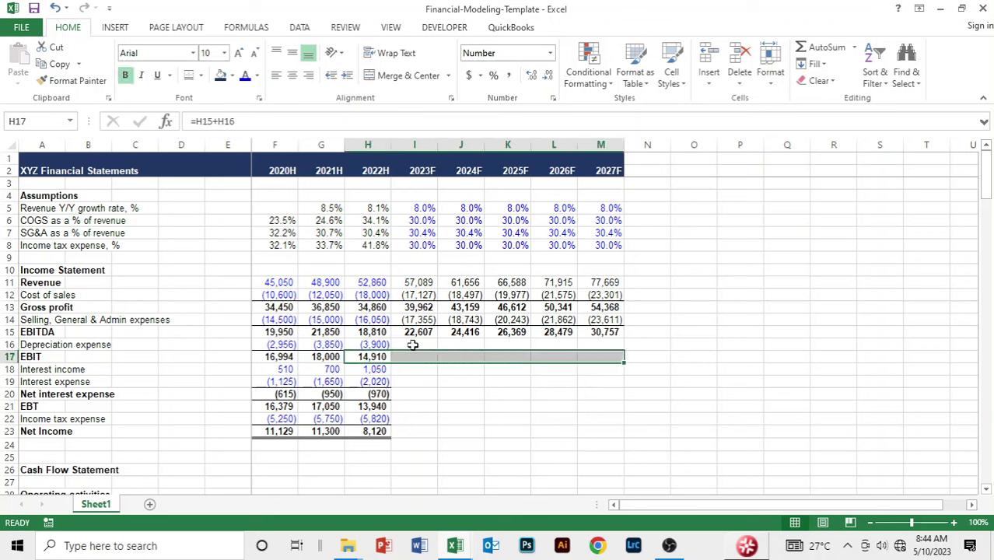
pyautogui.hotkey('ctrl', 'r')
# - Fill the 2022 net interest expense formula from H20 across to 2023F through 2027F in I20:M20
pyautogui.press('Down')
pyautogui.press('Down')
pyautogui.press('Down')
pyautogui.press('Down')
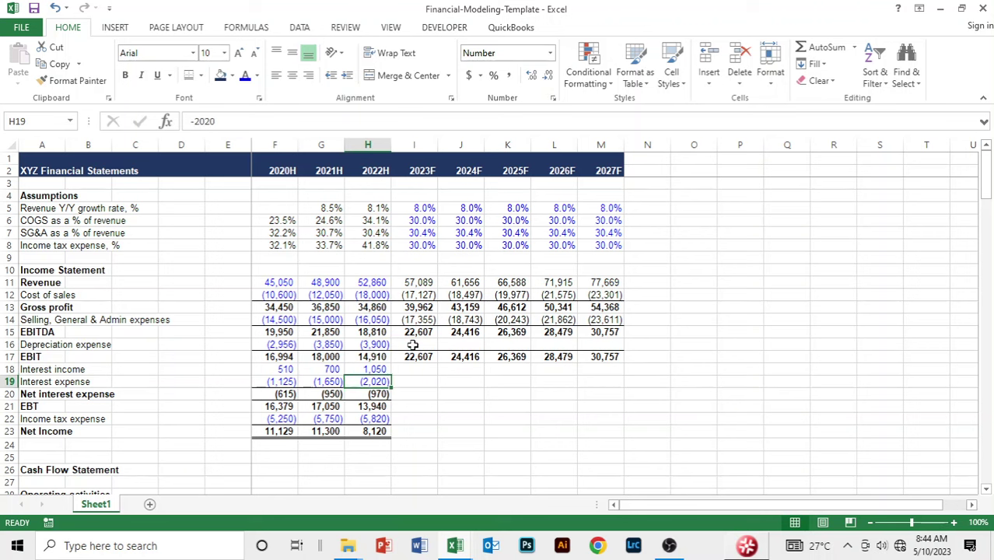
pyautogui.press('Up')
pyautogui.press('Up')
pyautogui.press('Down')
pyautogui.hotkey('shift', 'Right')
pyautogui.hotkey('shift', 'Right')
pyautogui.hotkey('shift', 'Right')
pyautogui.hotkey('shift', 'Right')
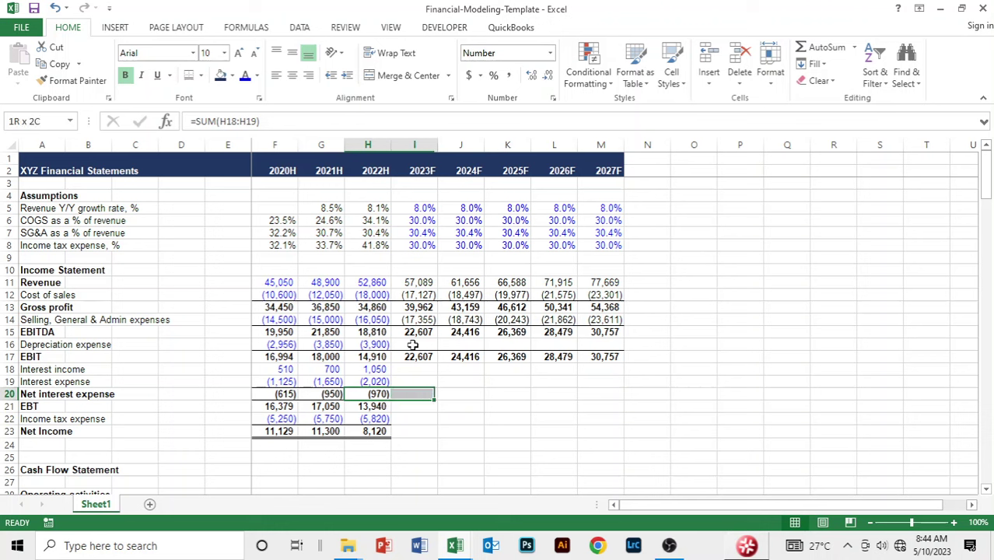
pyautogui.hotkey('shift', 'Right')
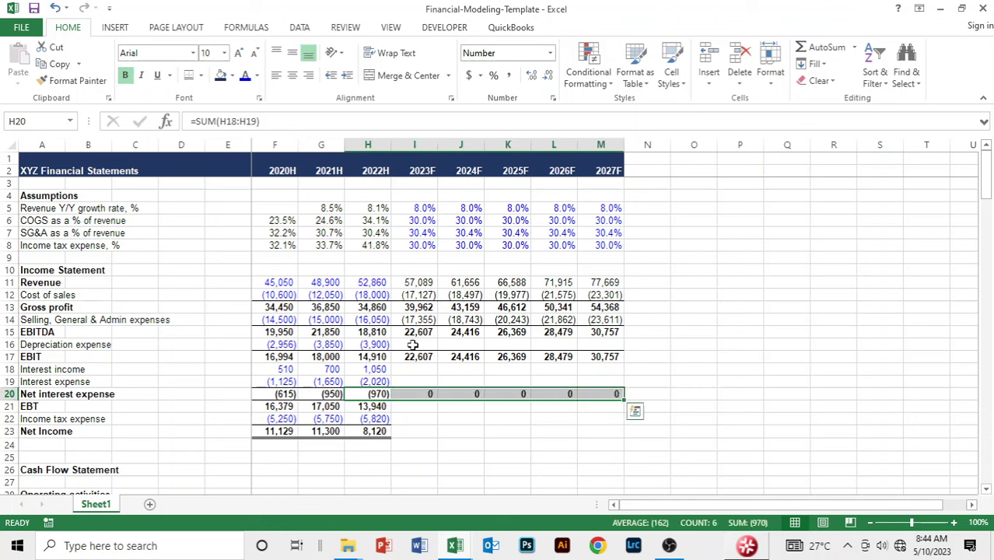
pyautogui.hotkey('ctrl', 'r')
# - Fill the 2022 EBT formula from H21 across to 2023F through 2027F in I21:M21
pyautogui.press('Down')
pyautogui.press('Down')
pyautogui.press('Down')
pyautogui.press('Up')
pyautogui.press('Up')
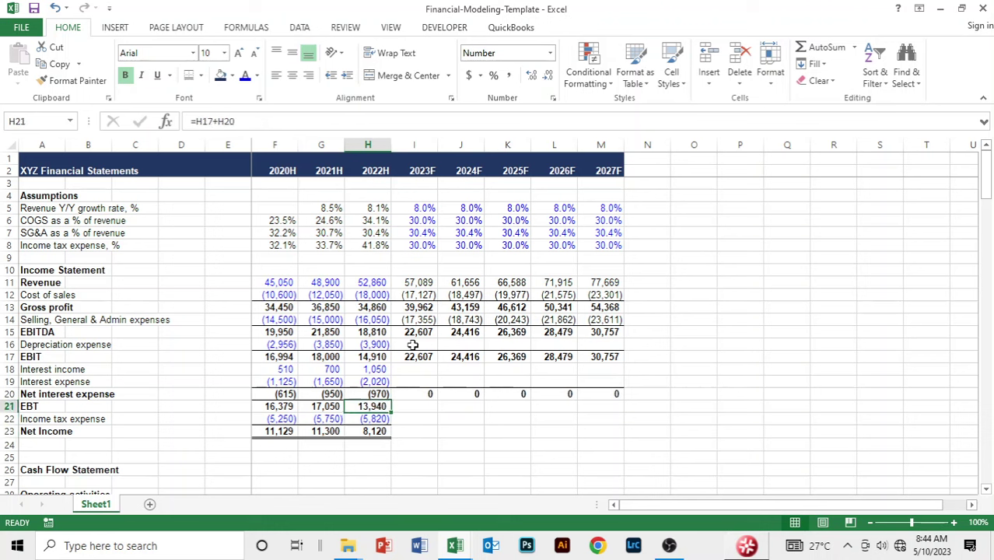
pyautogui.hotkey('shift', 'Right')
pyautogui.hotkey('shift', 'Right')
pyautogui.hotkey('shift', 'Right')
pyautogui.hotkey('shift', 'Right')
pyautogui.hotkey('shift', 'Right')
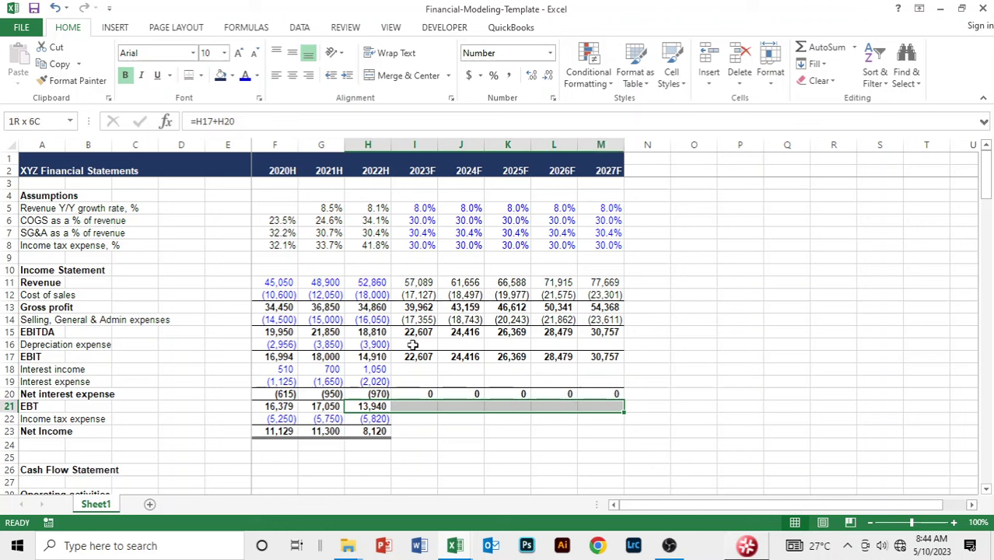
pyautogui.hotkey('ctrl', 'r')
# - Enter the 2023F income tax expense formula =-I8*I21 in I22 as a negative share of EBT
pyautogui.press('Down')
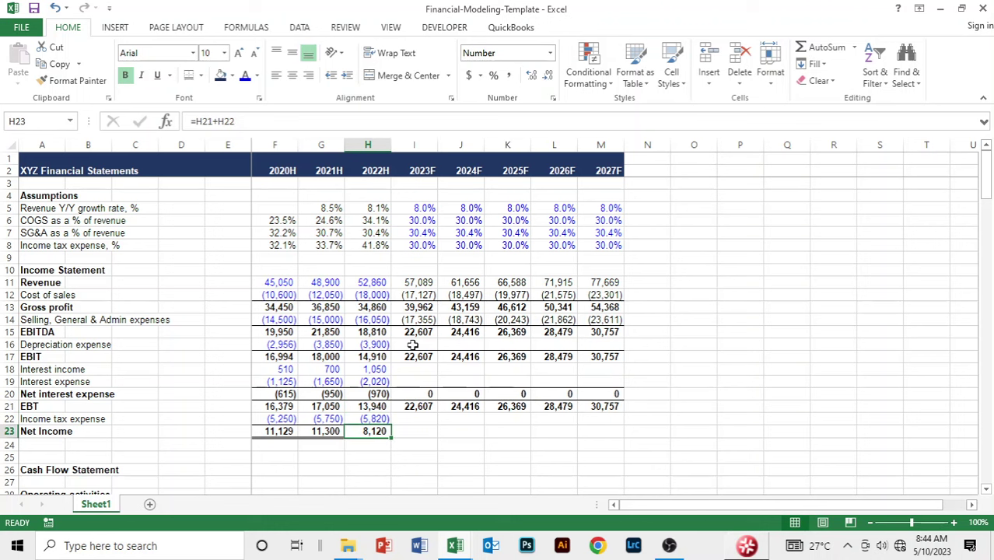
pyautogui.press('Down')
pyautogui.press('Up')
pyautogui.press('Right')
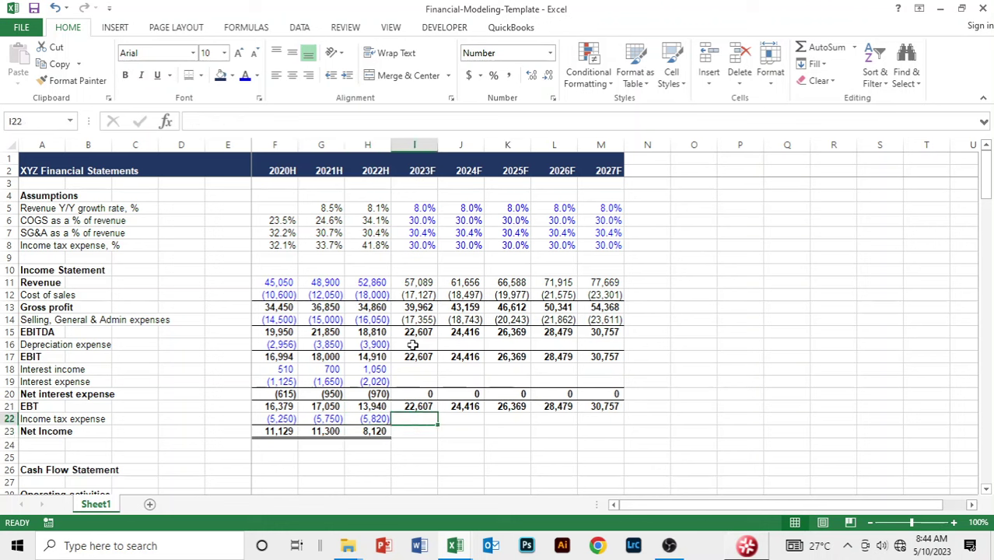
pyautogui.write('=-')
pyautogui.press('Up')
pyautogui.press('Up')
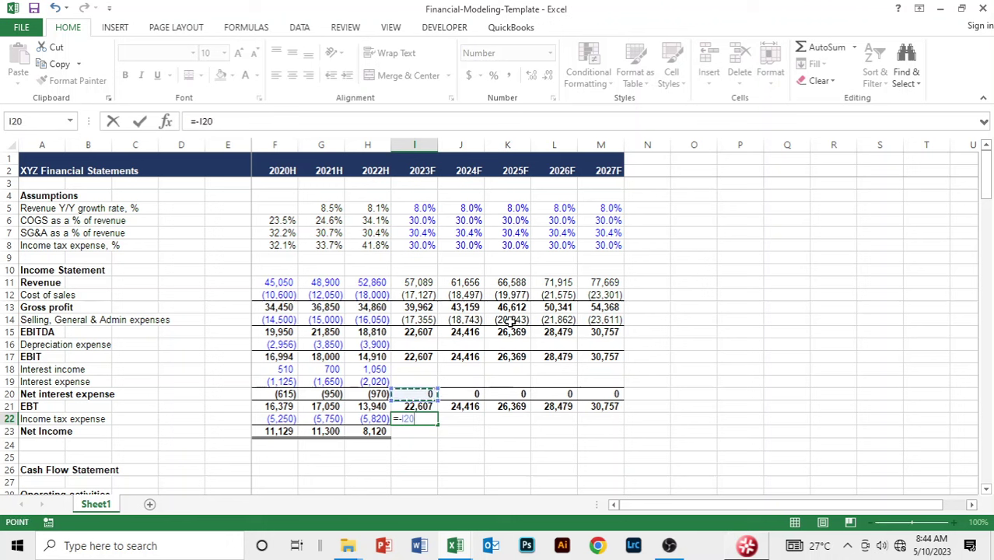
pyautogui.press('Up')
pyautogui.press('Up')
pyautogui.press('Up')
pyautogui.press('Up')
pyautogui.press('Up')
pyautogui.press('Up')
pyautogui.press('Up')
pyautogui.press('Up')
pyautogui.press('Up')
pyautogui.press('Up')
pyautogui.press('Up')
pyautogui.press('Up')
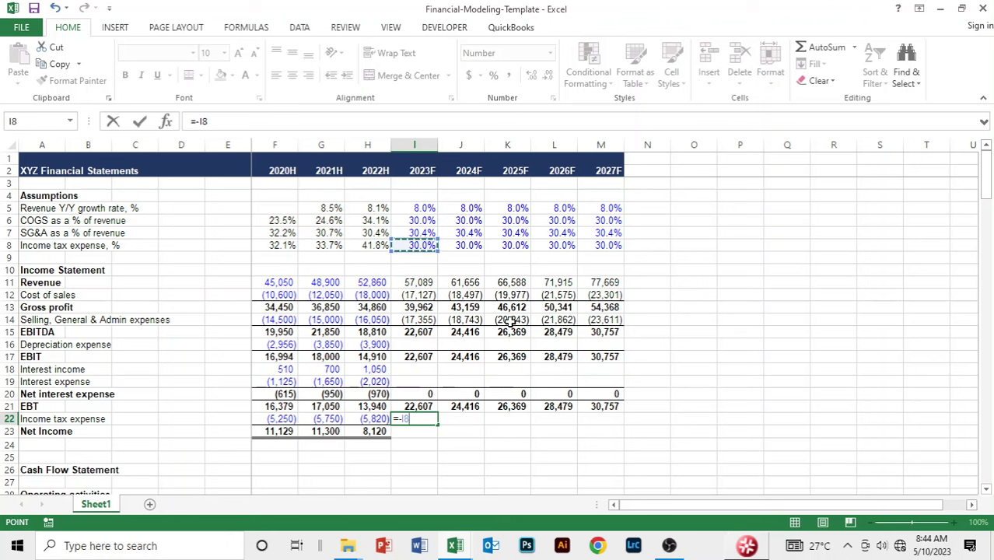
pyautogui.write('*')
pyautogui.press('Up')
pyautogui.press('Return')
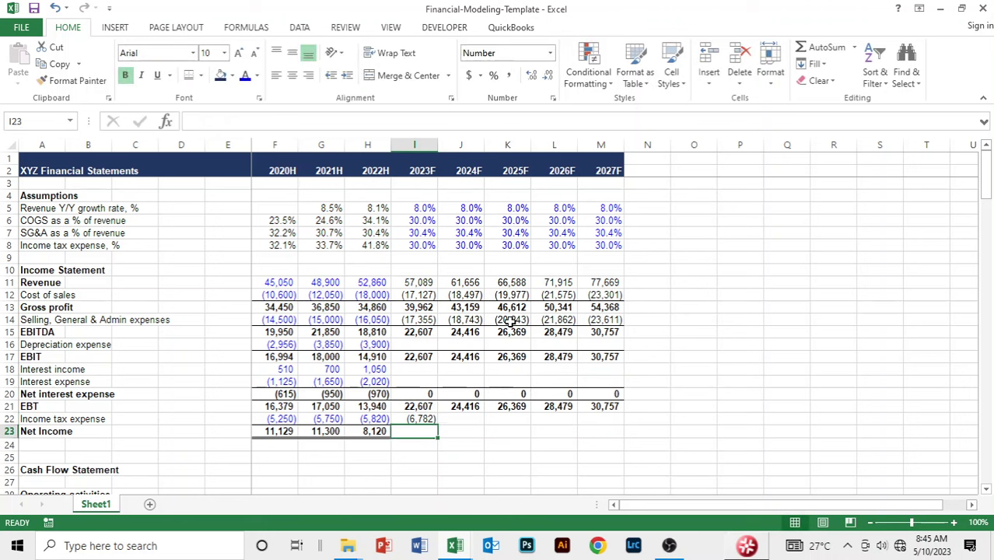
# - Fill the income tax expense formula from I22 across to 2024F through 2027F in J22:M22
pyautogui.press('Up')
pyautogui.hotkey('shift', 'Right')
pyautogui.hotkey('shift', 'Right')
pyautogui.hotkey('shift', 'Right')
pyautogui.hotkey('shift', 'Right')
pyautogui.hotkey('ctrl', 'r')
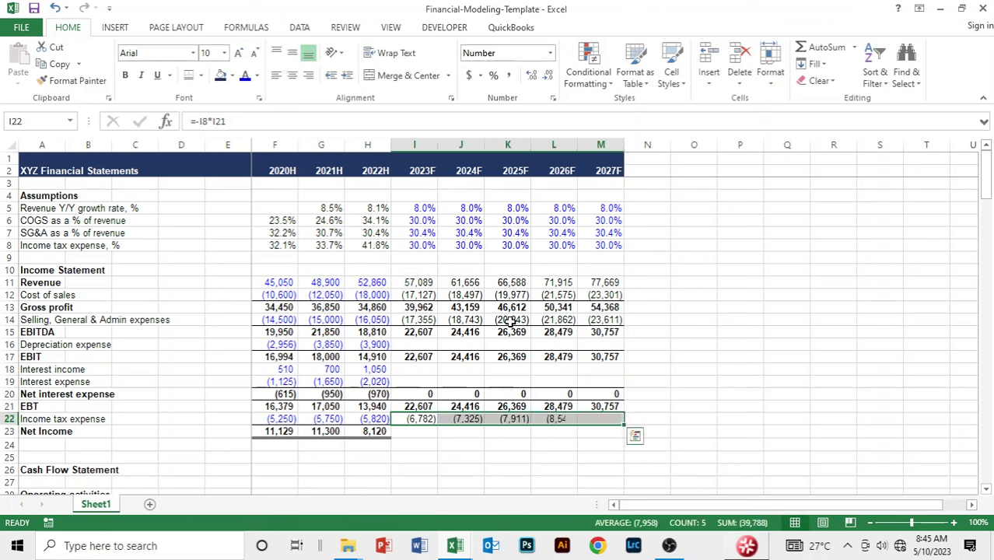
# - Fill the 2022 net income formula from H23 across to 2023F through 2027F in I23:M23
pyautogui.press('Down')
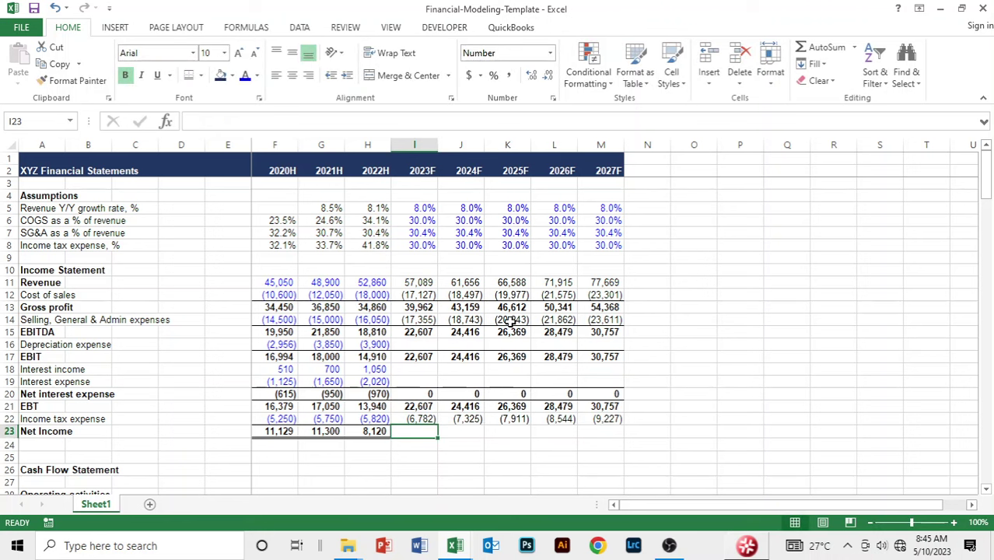
pyautogui.press('Left')
pyautogui.hotkey('shift', 'Right')
pyautogui.hotkey('shift', 'Right')
pyautogui.hotkey('shift', 'Right')
pyautogui.hotkey('shift', 'Right')
pyautogui.hotkey('shift', 'Right')
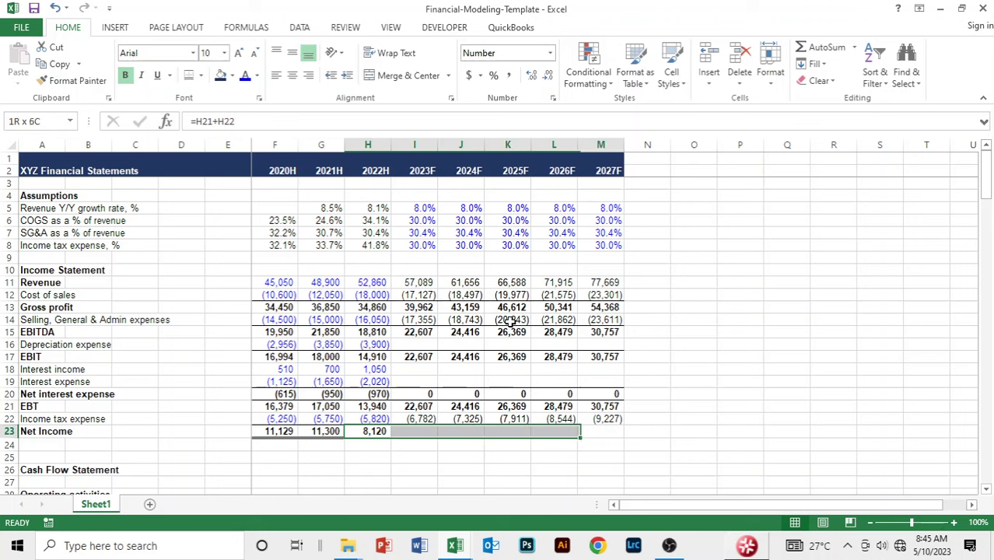
pyautogui.hotkey('ctrl', 'r')
# - Review the income statement lines from net income back up to revenue
pyautogui.press('Down')
pyautogui.press('Down')
pyautogui.press('Down')
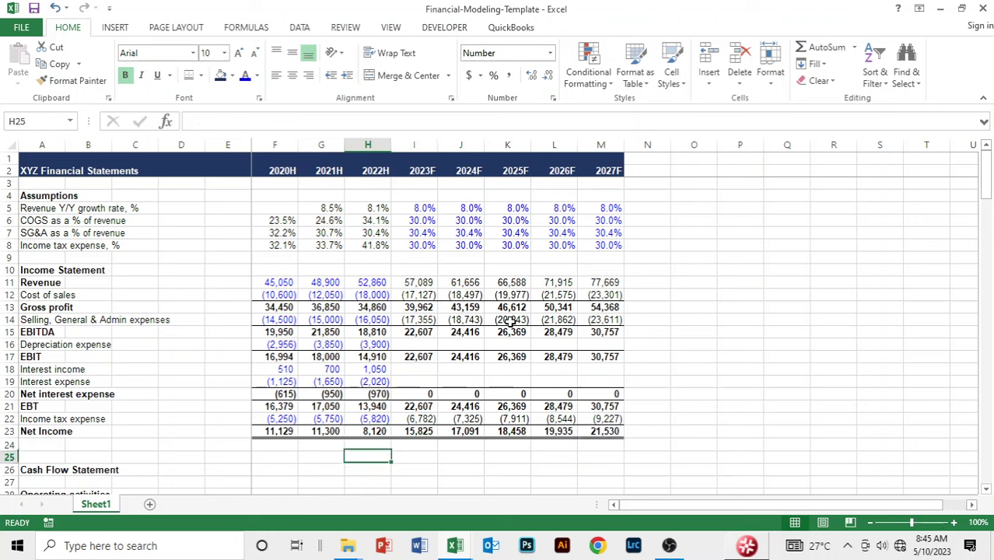
pyautogui.press('Up')
pyautogui.press('Up')
pyautogui.press('Up')
pyautogui.press('Up')
pyautogui.press('Up')
pyautogui.press('Up')
pyautogui.press('Up')
pyautogui.press('Up')
pyautogui.press('Up')
pyautogui.press('Up')
pyautogui.press('Up')
pyautogui.press('Up')
pyautogui.press('Up')
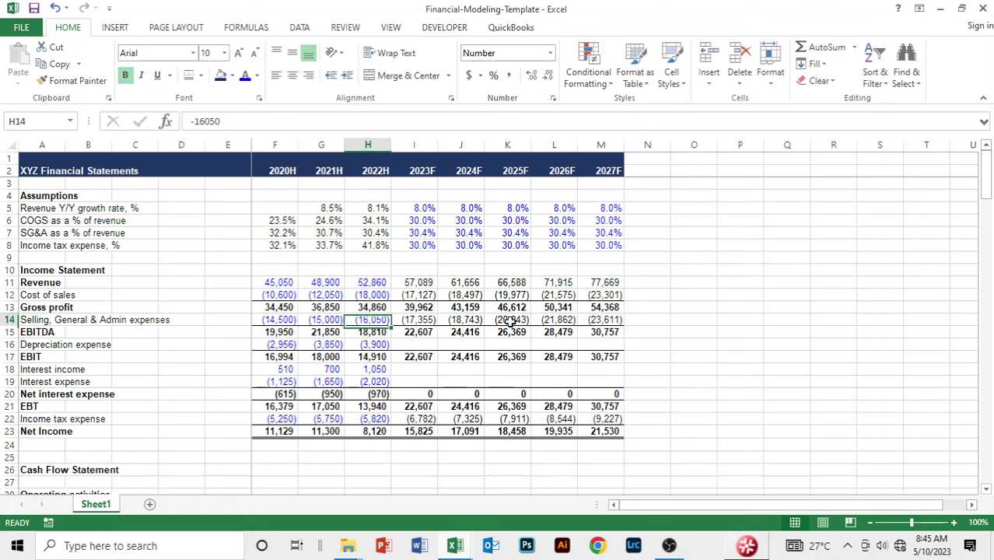
pyautogui.press('Up')
pyautogui.press('Up')
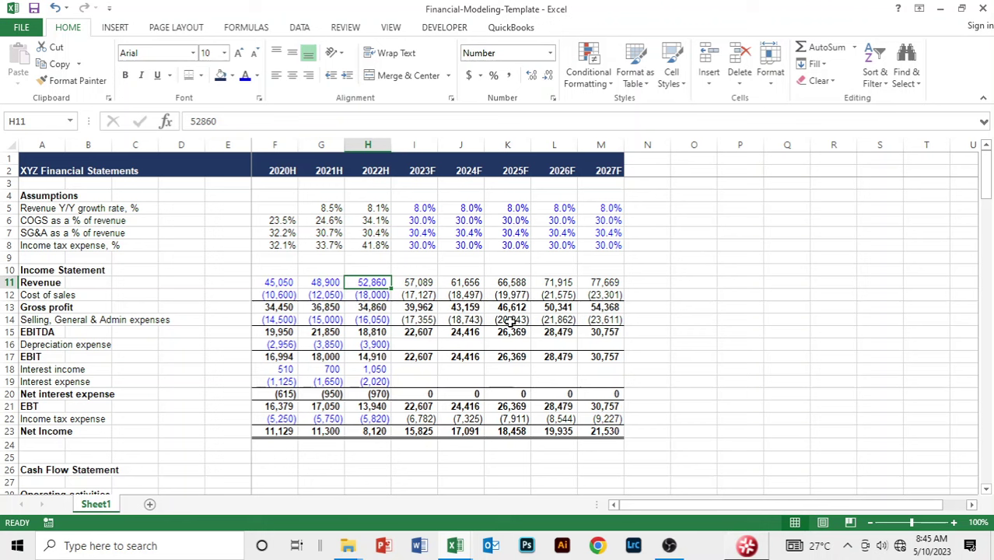